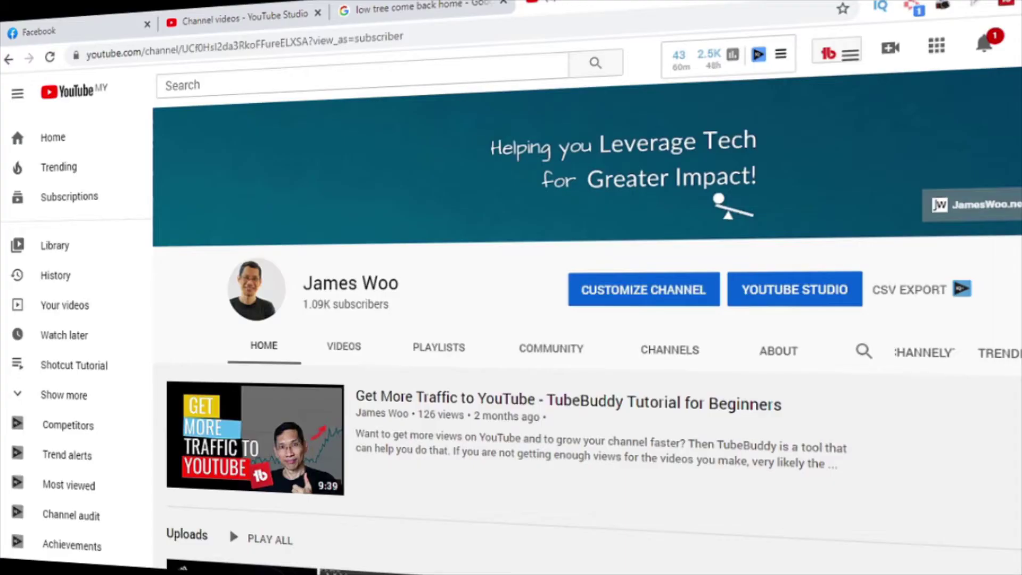
Place the Default Title on track 2 at the very start, 0:00.
scroll(586, 346, down, 3)
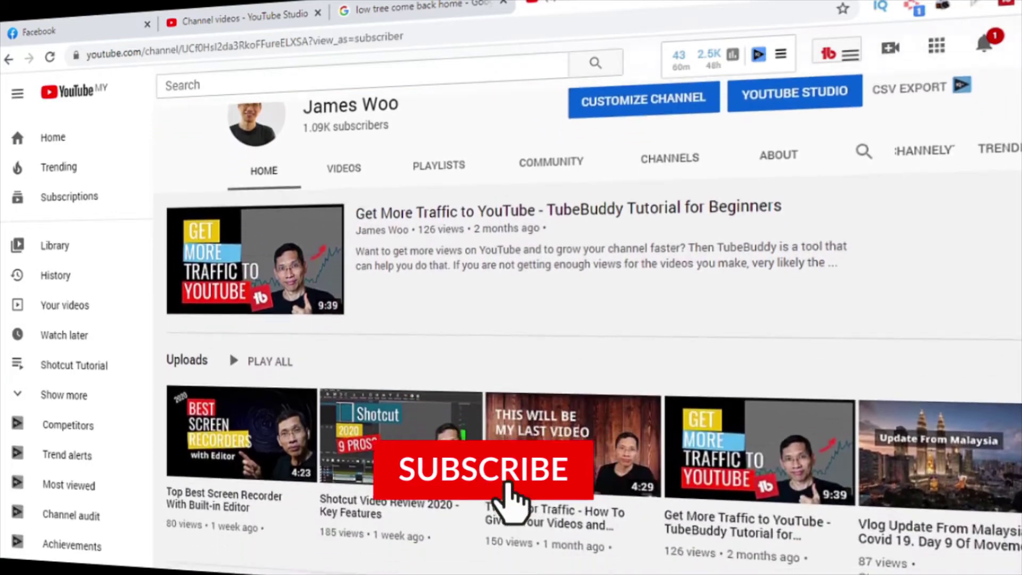
scroll(586, 346, down, 3)
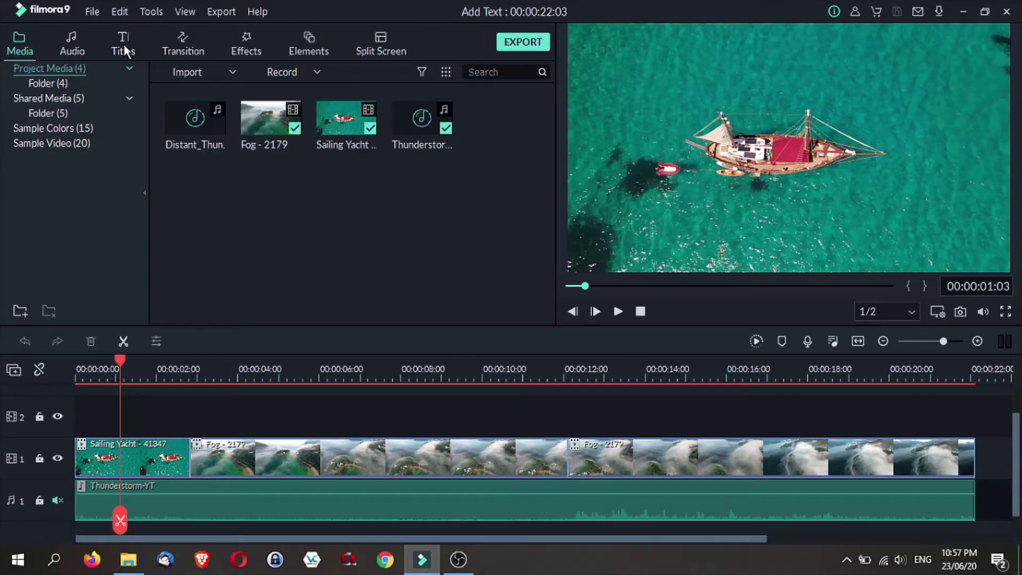
click(124, 47)
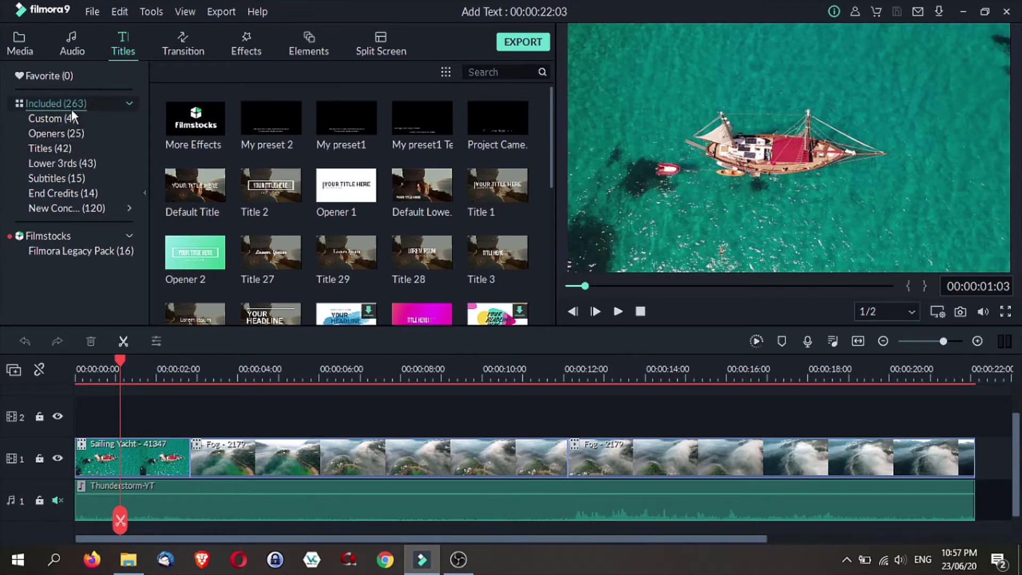
mouse_move(482, 181)
mouse_move(183, 192)
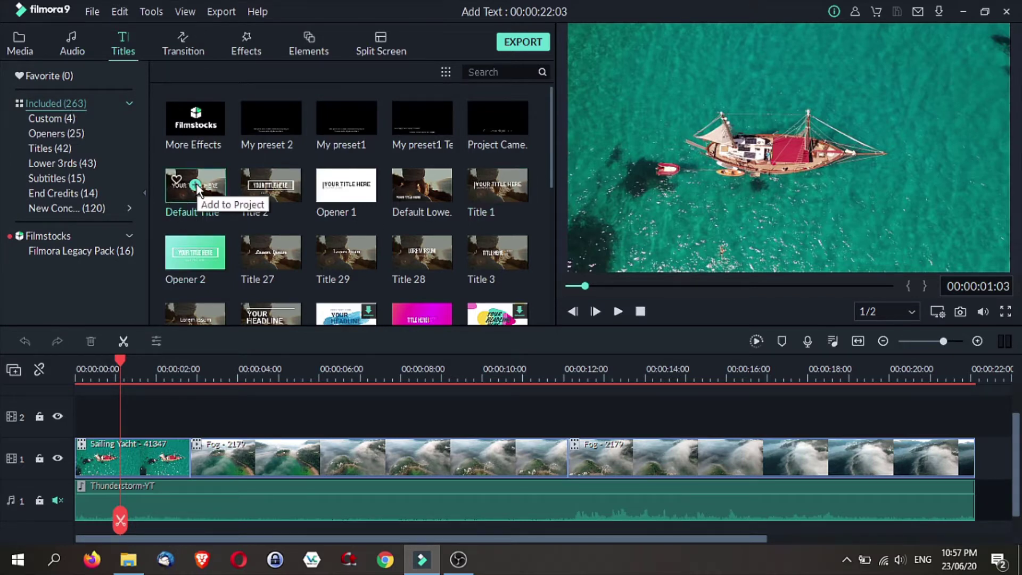
drag(213, 190, 177, 416)
drag(305, 415, 192, 414)
Trim the title to end at about 0:02:21 with the yacht clip and preview playback.
drag(119, 359, 142, 372)
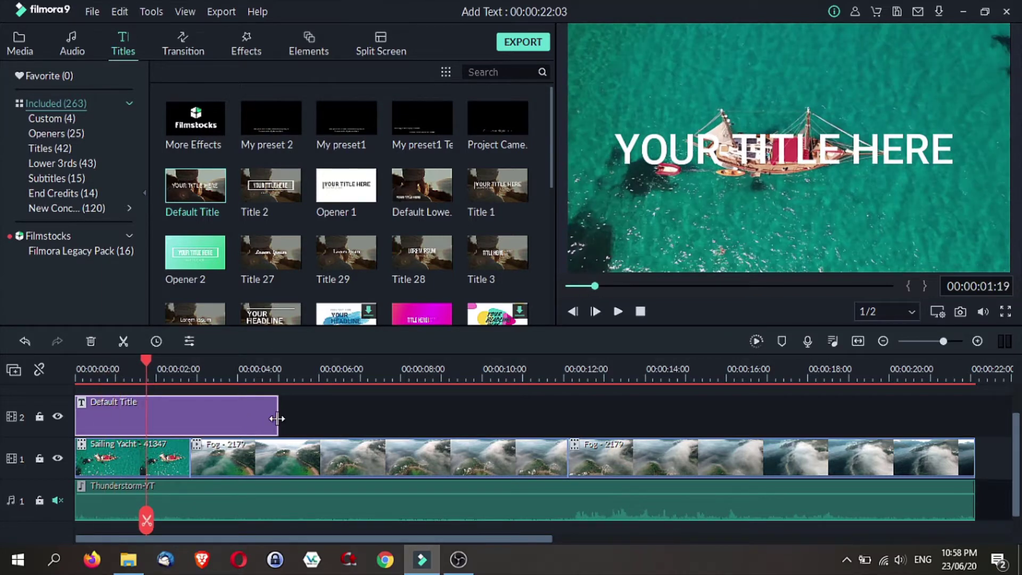
drag(277, 419, 190, 418)
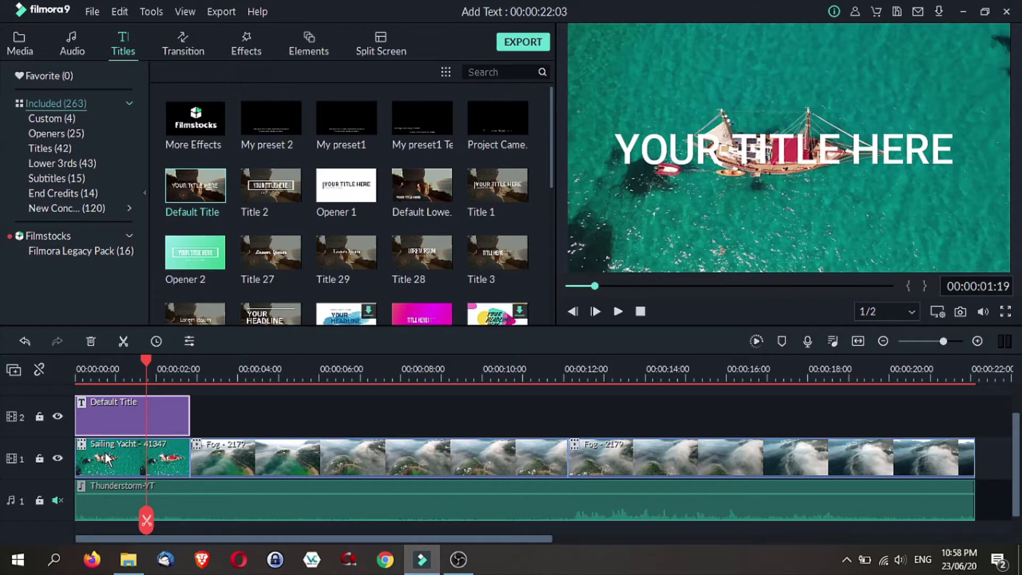
click(109, 379)
key(space)
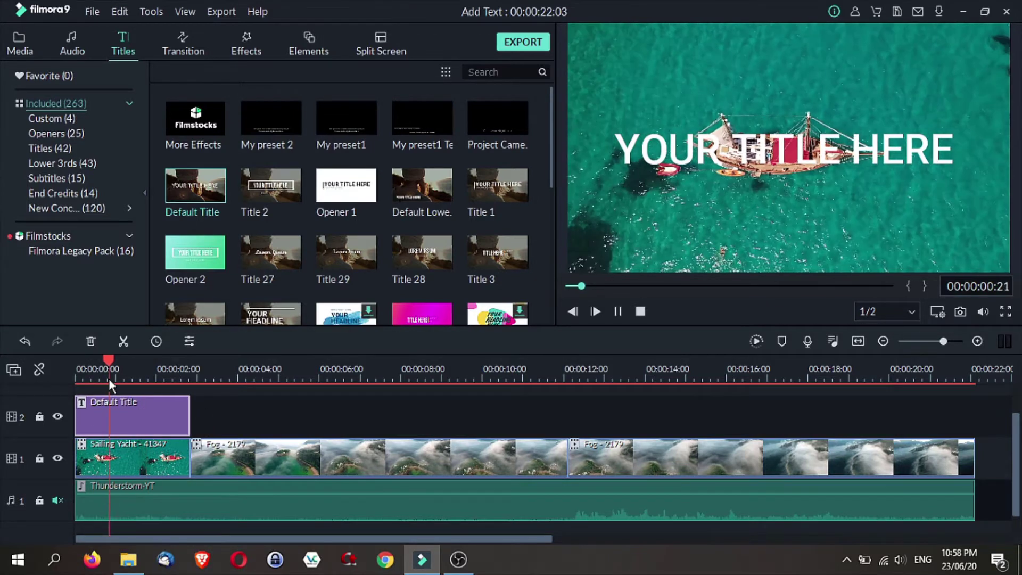
key(space)
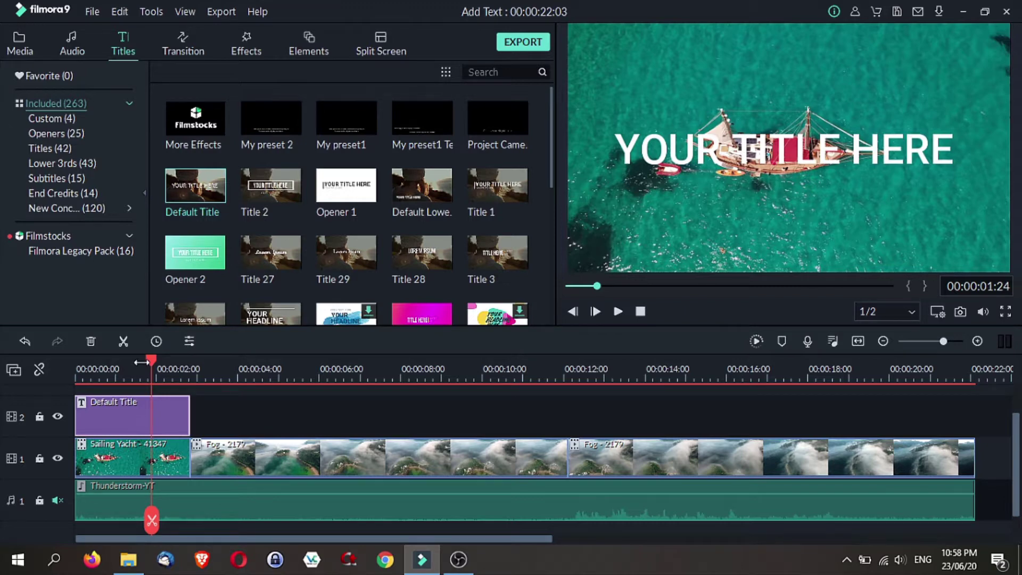
Move the title below the boat and replace its text with 'Amazing Vacation'.
double_click(783, 149)
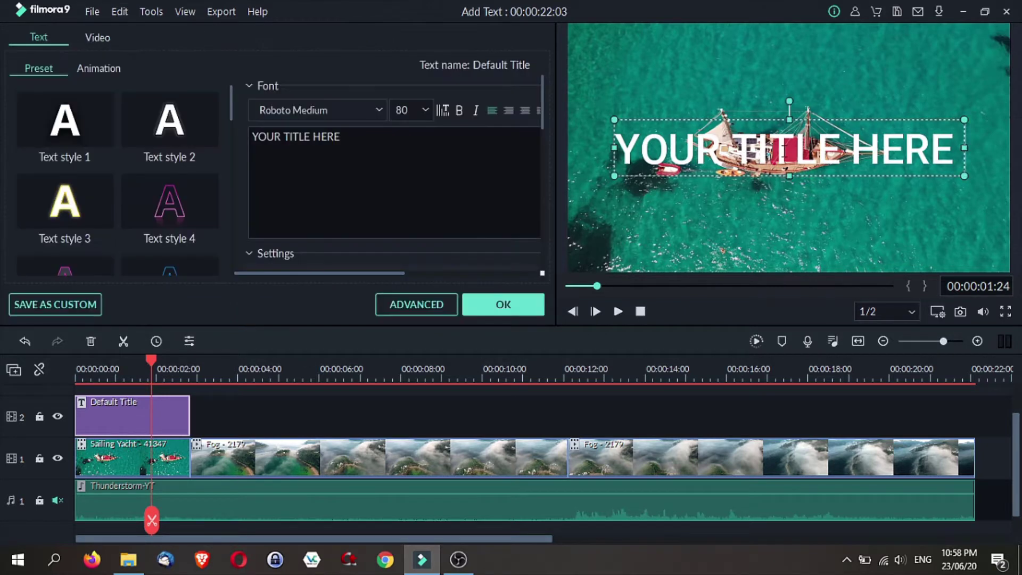
drag(823, 121, 822, 188)
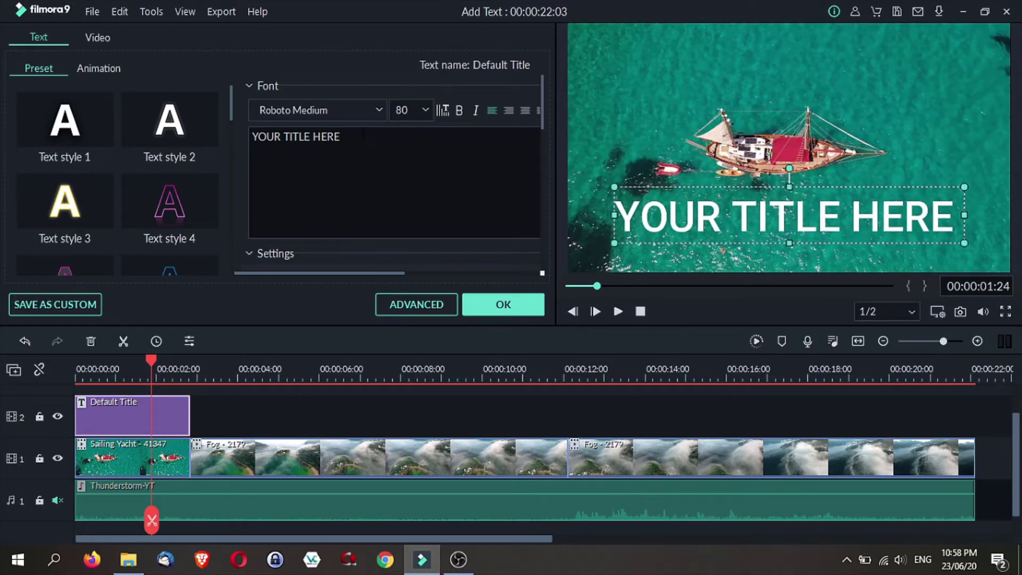
key(ctrl+a)
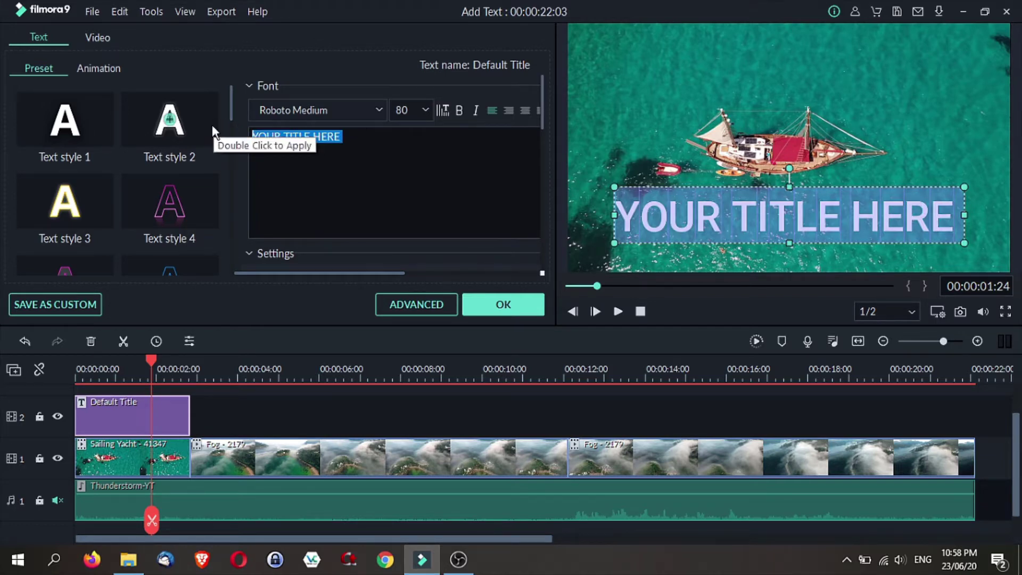
text(Amazing Vacation)
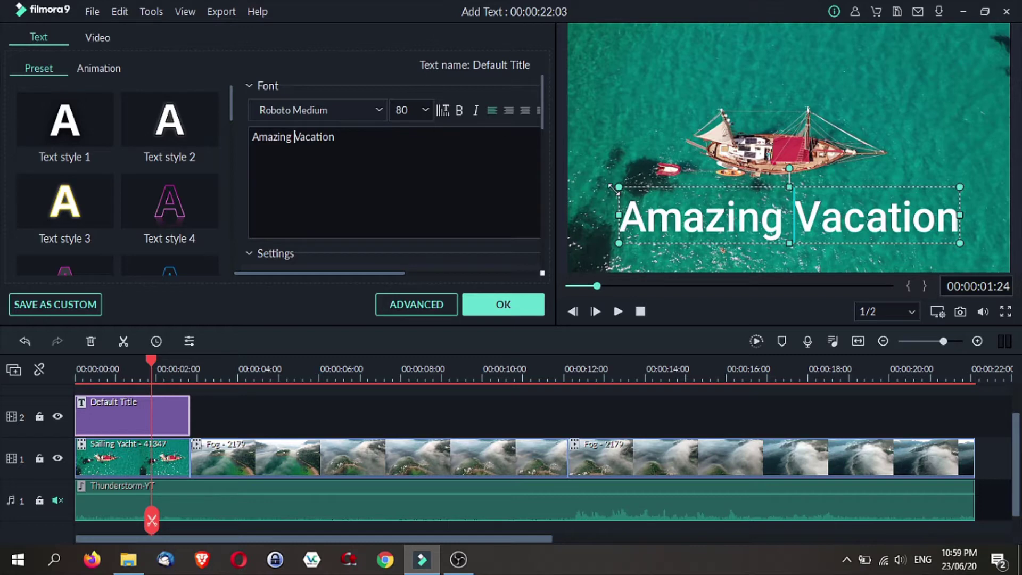
Resize and centre the title in the frame with centre-aligned, size-64 text.
drag(616, 185, 641, 190)
drag(819, 212, 806, 216)
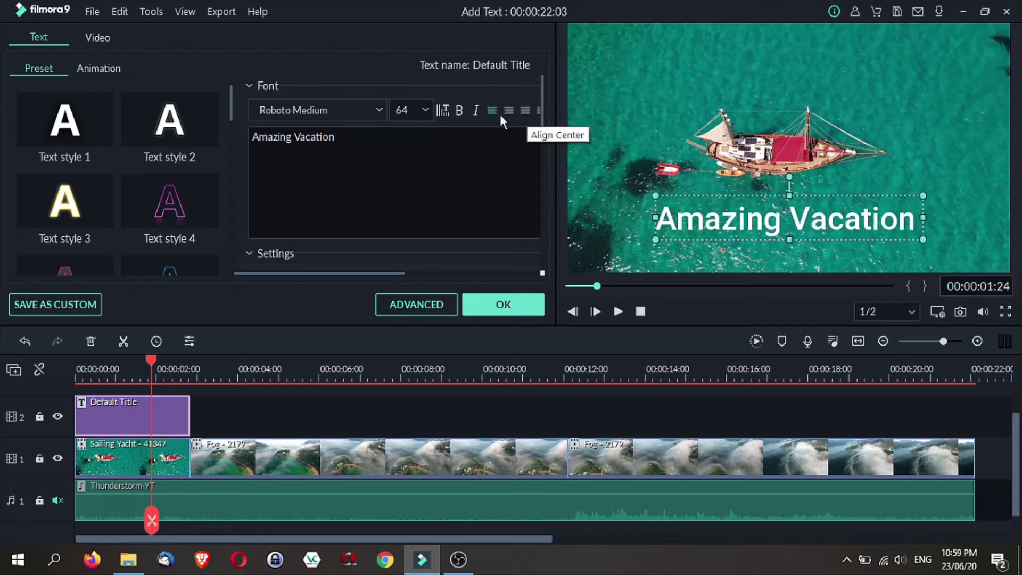
click(525, 114)
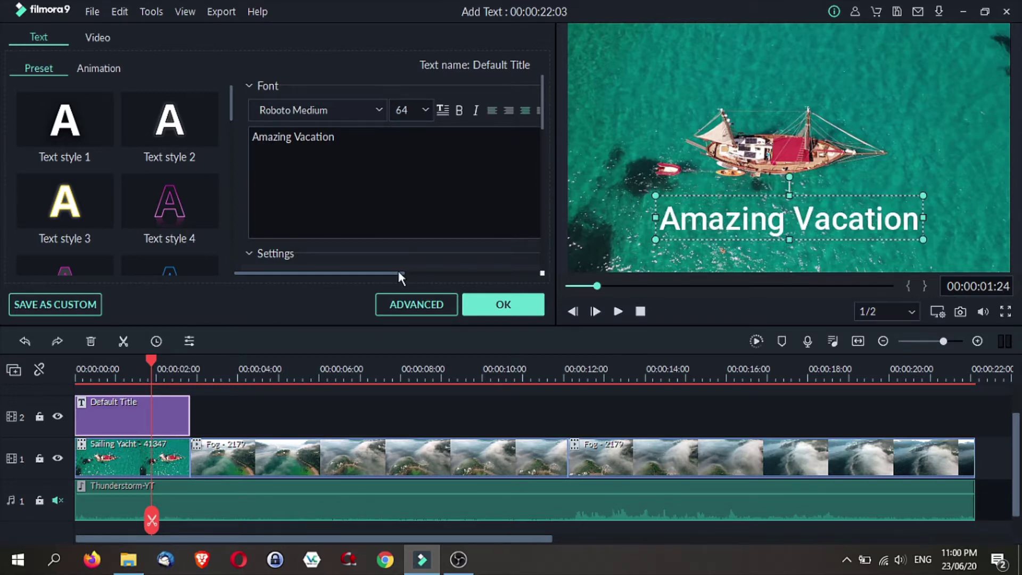
mouse_move(397, 273)
mouse_down()
mouse_move(455, 273)
mouse_move(379, 276)
mouse_up()
drag(544, 126, 546, 166)
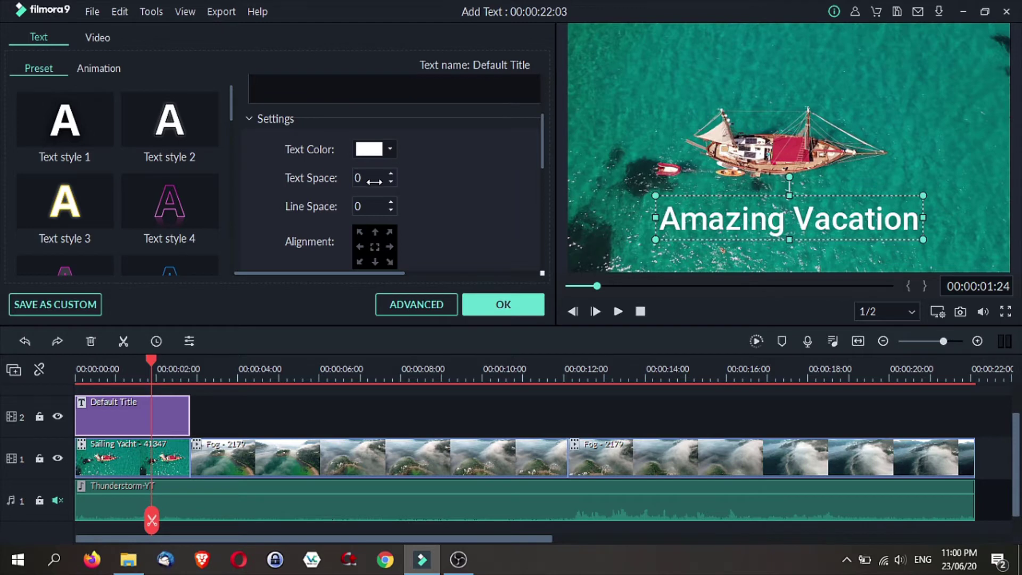
Widen the title's letter spacing to 5 and fine-tune the remaining text settings.
drag(374, 181, 389, 181)
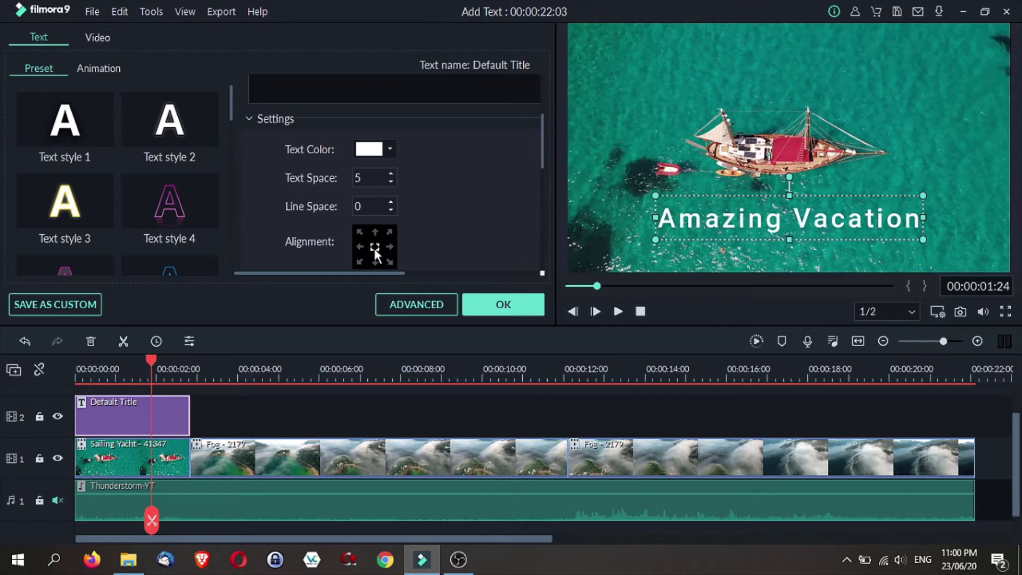
drag(542, 149, 541, 198)
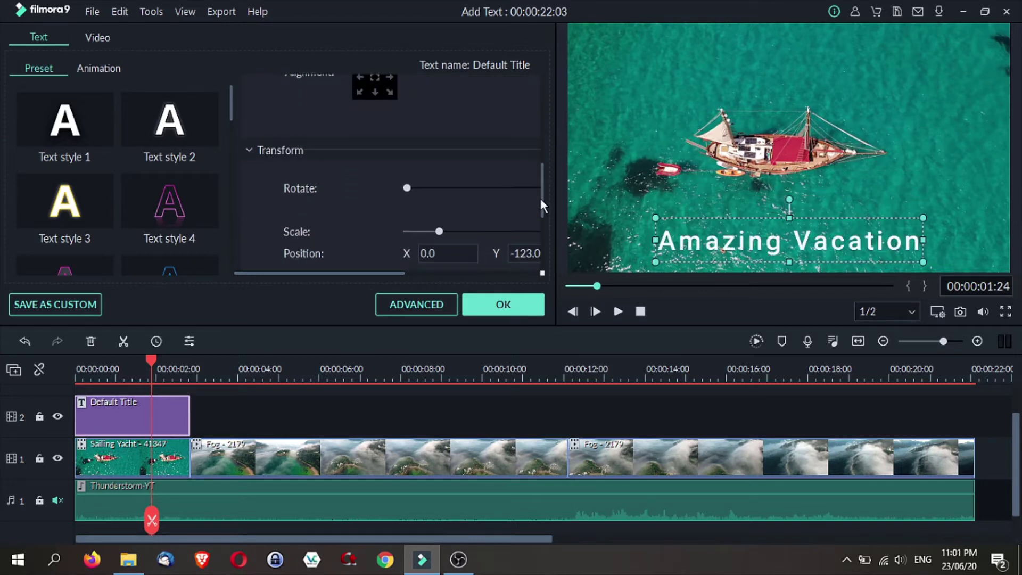
scroll(455, 199, down, 1)
drag(442, 210, 445, 209)
drag(542, 213, 543, 254)
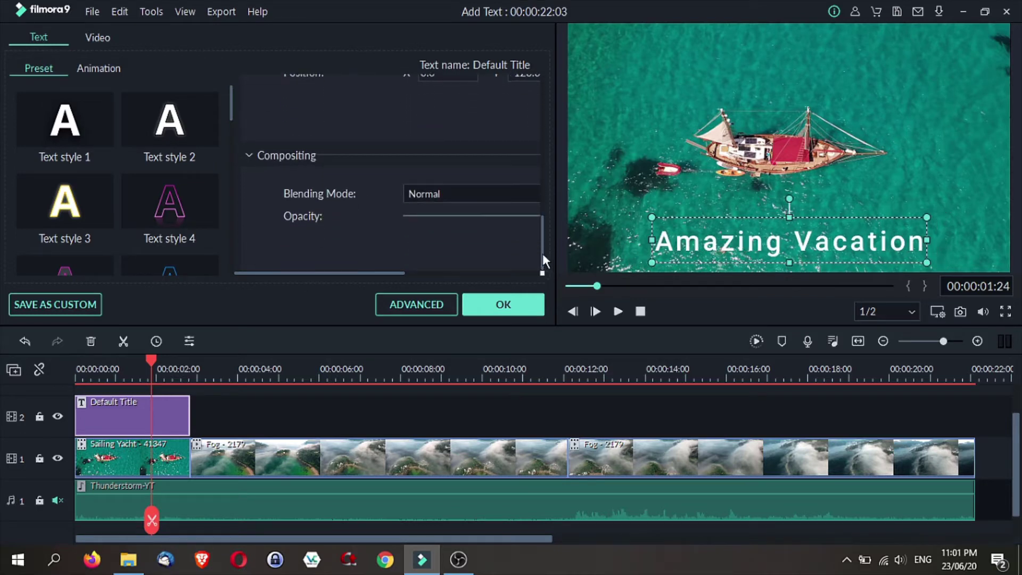
drag(404, 272, 432, 276)
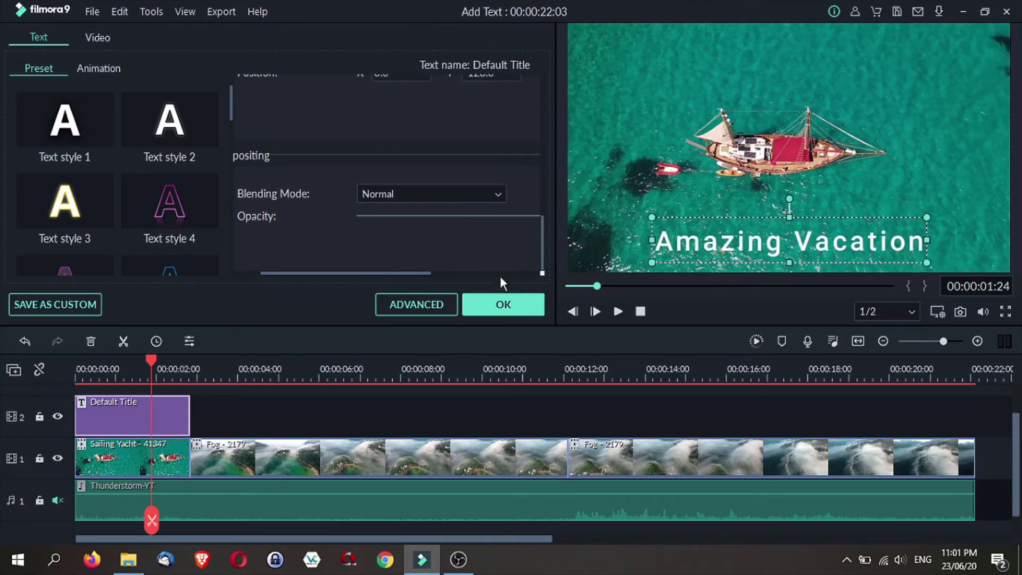
Apply the Cinema style animation in Advanced Text Edit and play its preview from the start.
click(420, 304)
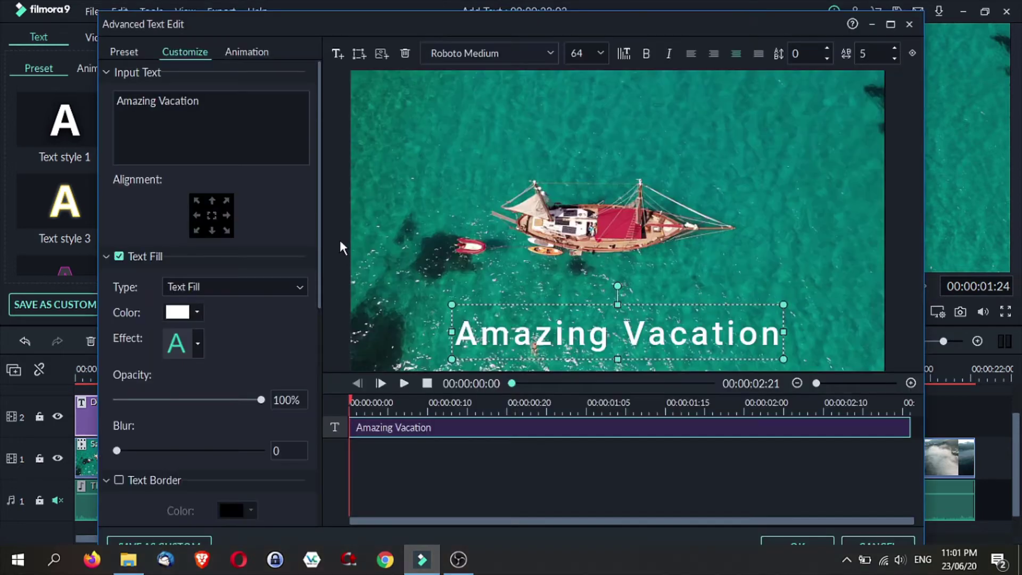
click(248, 52)
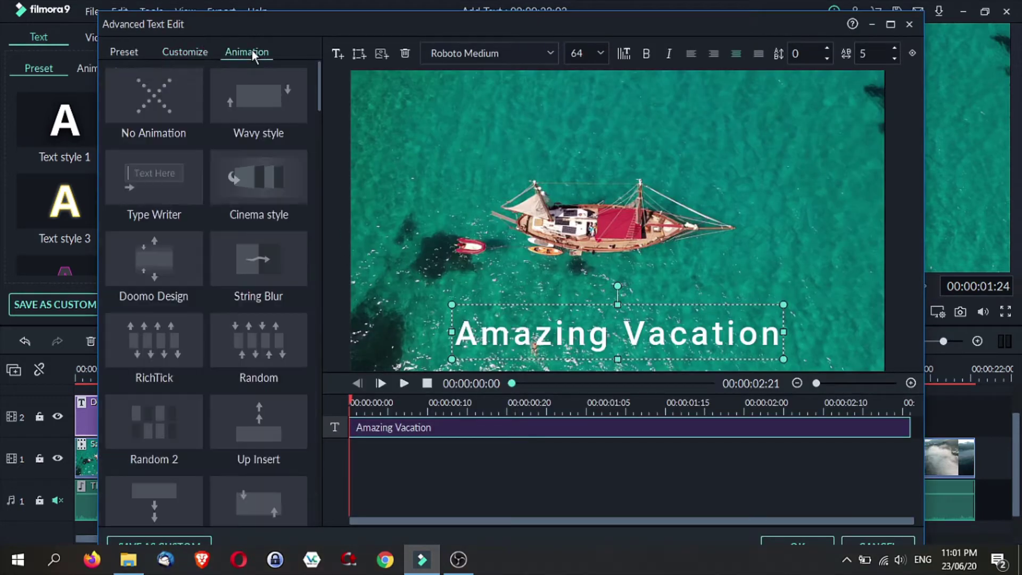
click(276, 187)
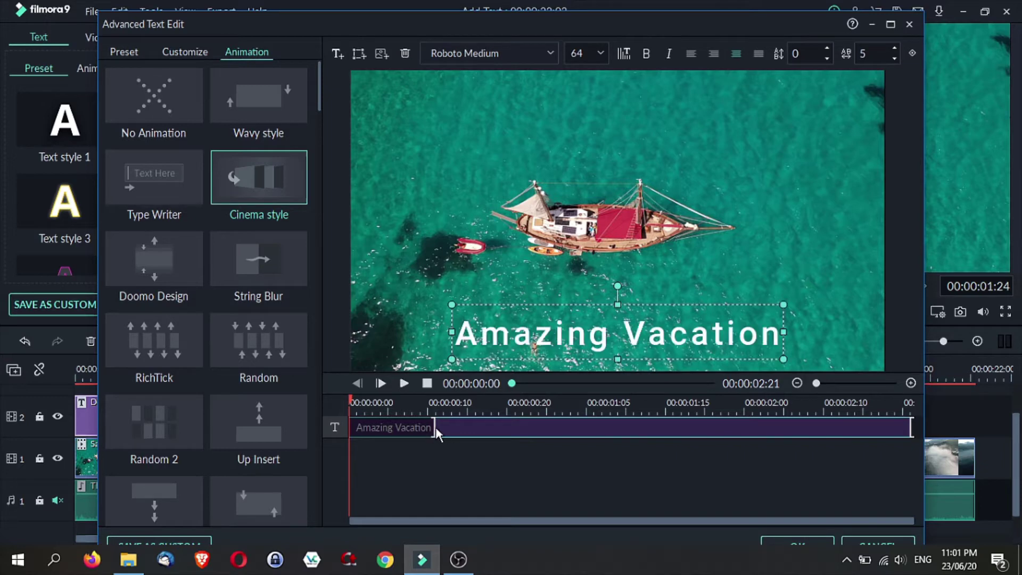
drag(434, 428, 606, 428)
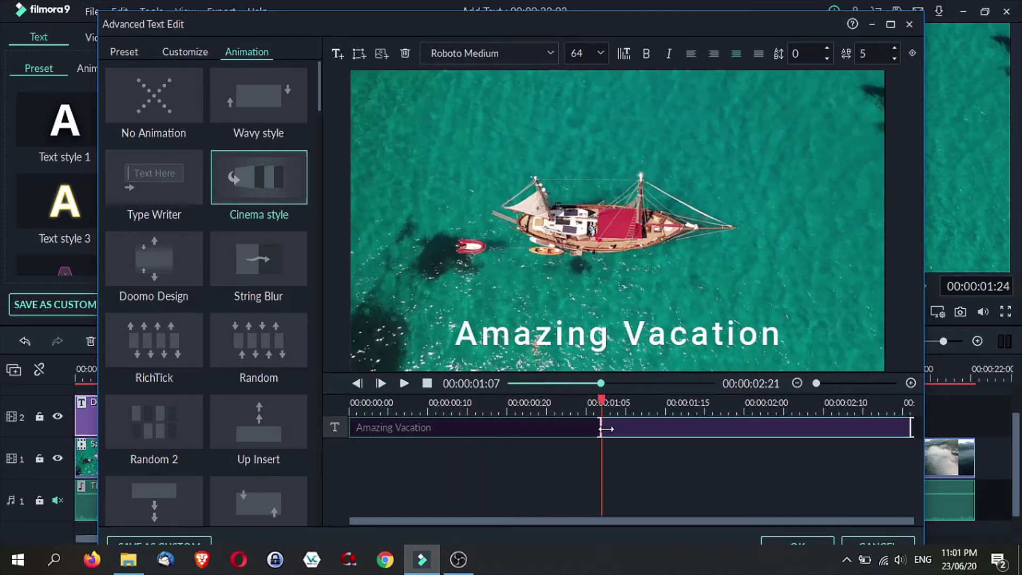
click(364, 408)
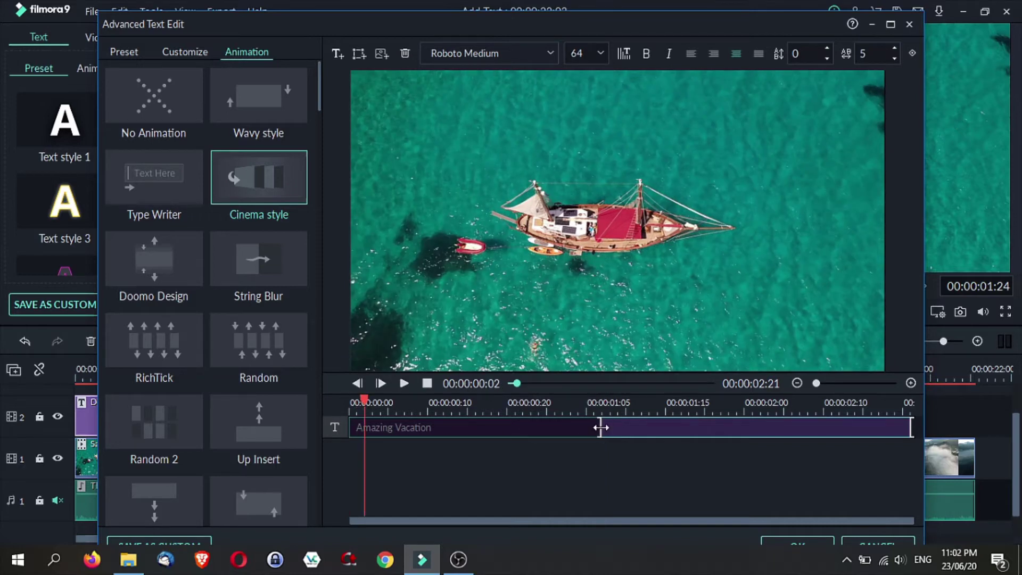
click(405, 382)
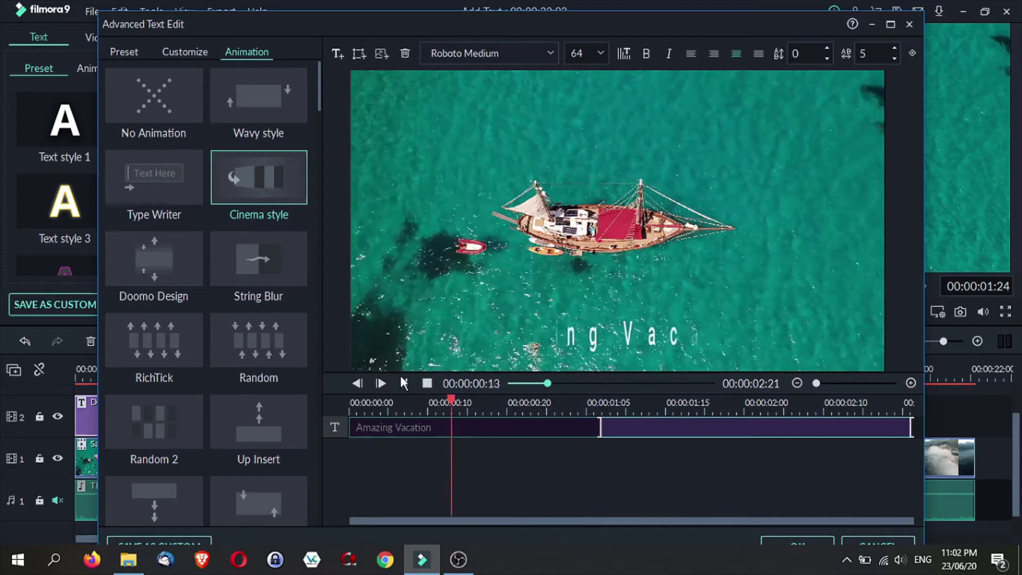
click(427, 383)
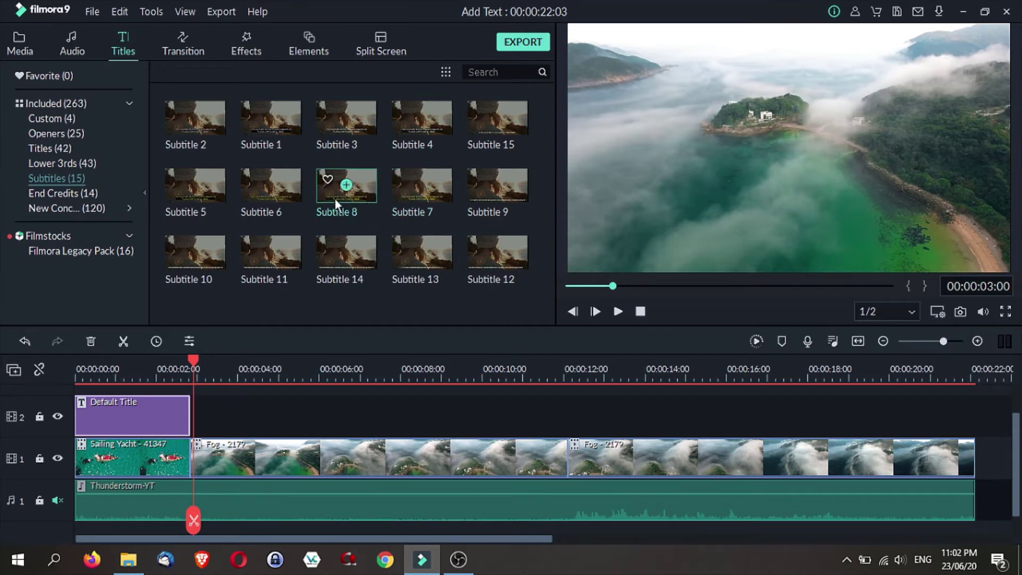
Preview Subtitle 6, then place Subtitle 8 on track 2 at about 16 s and check it at 18:05.
click(293, 201)
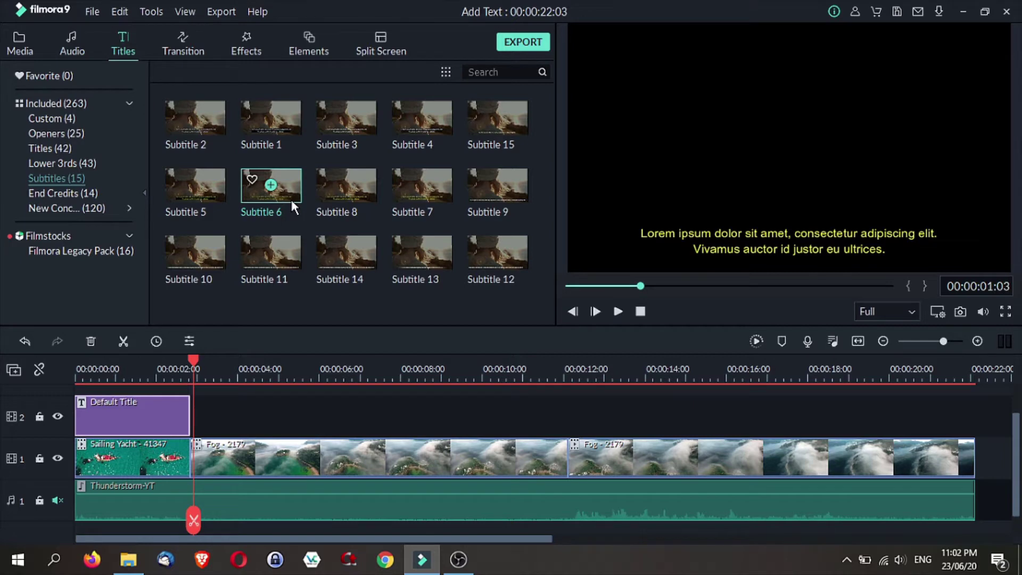
drag(343, 199, 774, 415)
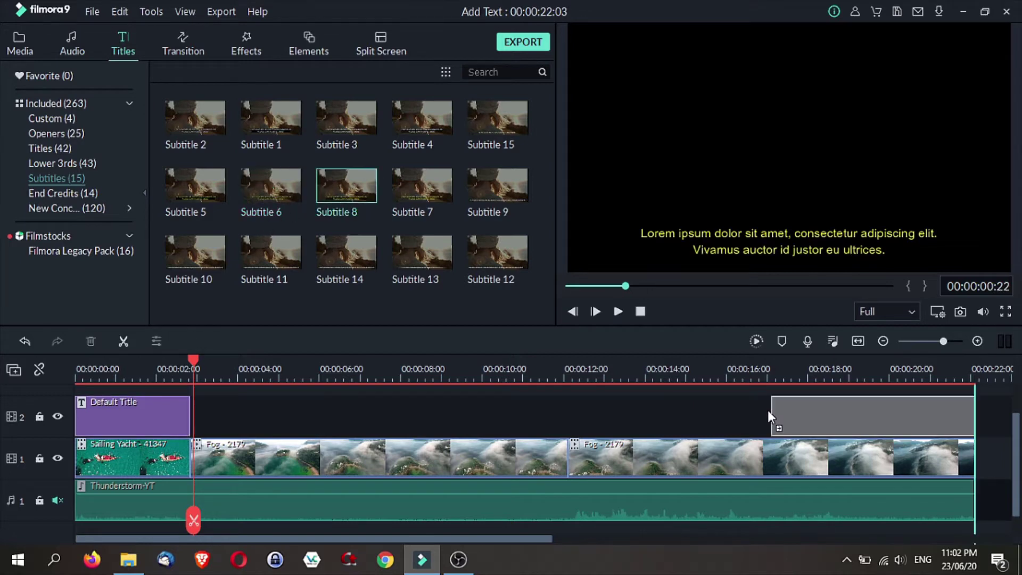
click(779, 371)
drag(779, 372, 797, 371)
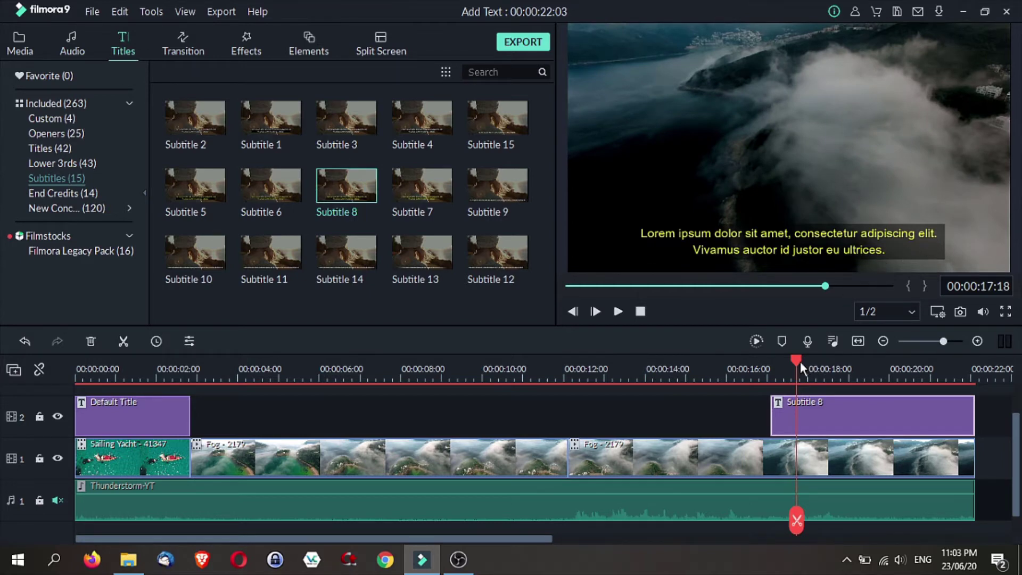
mouse_move(799, 362)
mouse_down()
mouse_move(843, 359)
mouse_move(813, 361)
mouse_up()
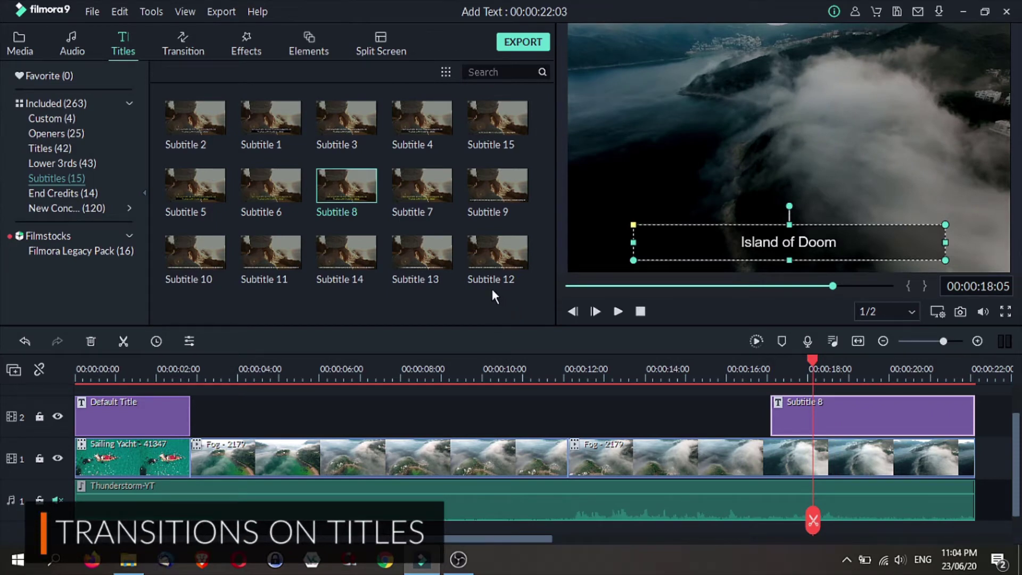
mouse_move(401, 177)
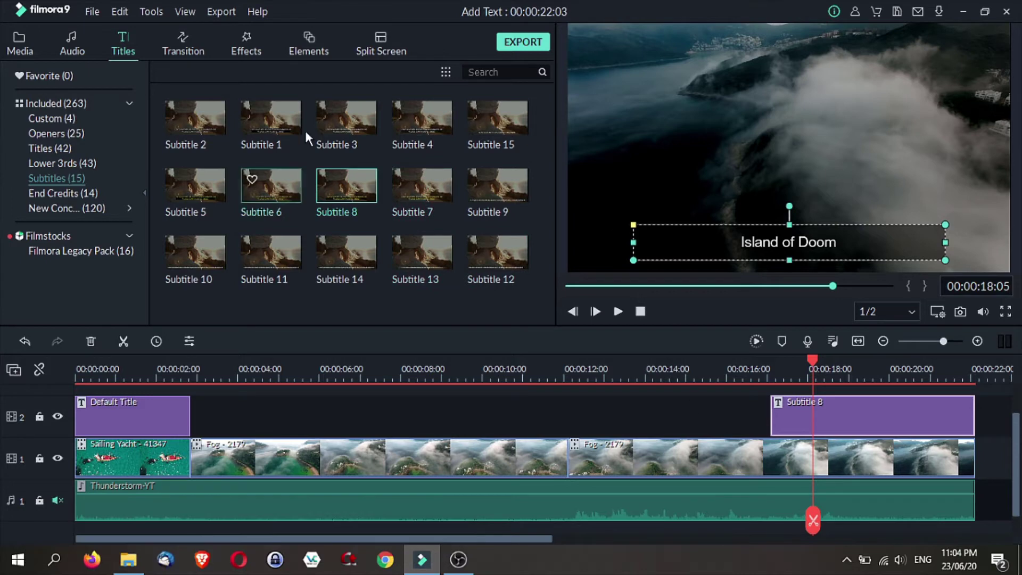
click(50, 148)
Add a Default Title on track 2 around 8–11 s reading 'Amazing Island Adventure'.
drag(205, 125, 373, 421)
click(479, 373)
double_click(633, 159)
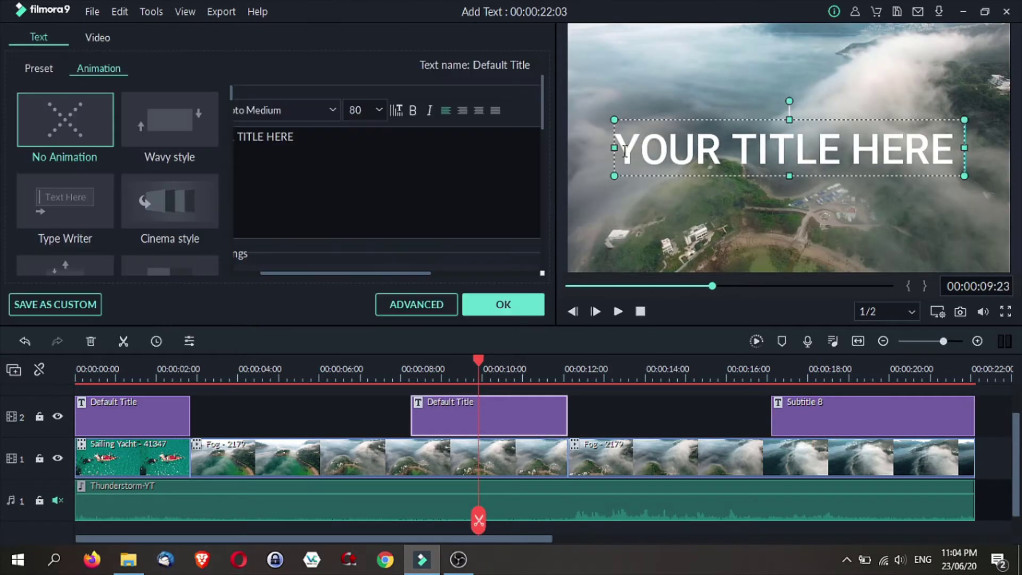
key(ctrl+a)
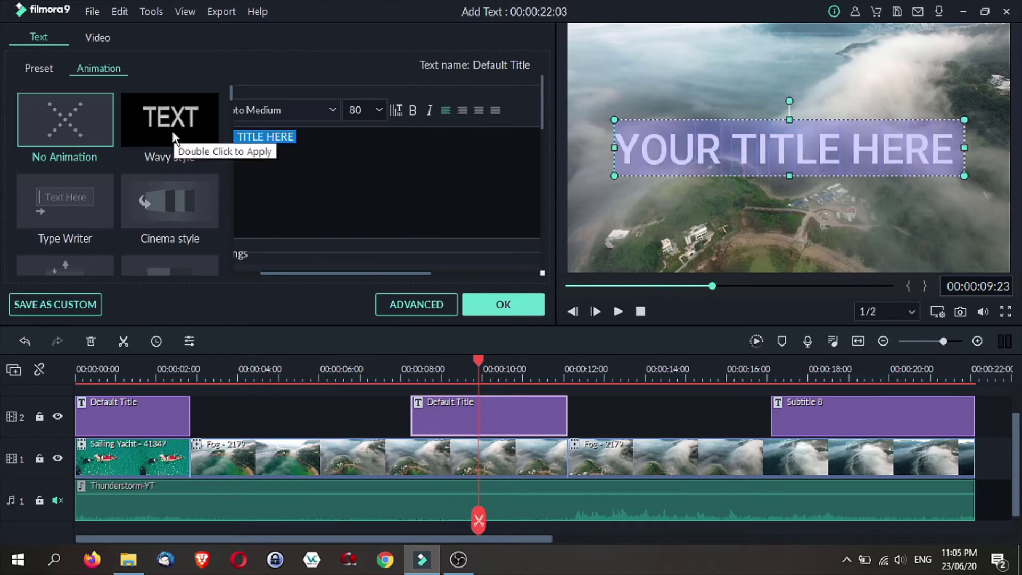
text(Amazing Island)
text( Adventure)
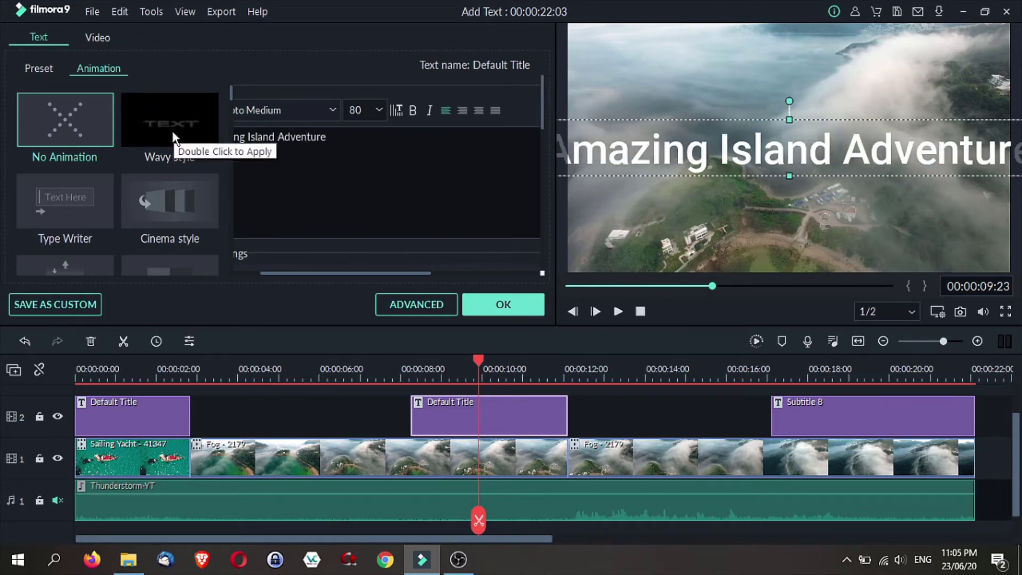
Style the title at size 68 in LeckerliOne font with bright yellow text.
click(379, 110)
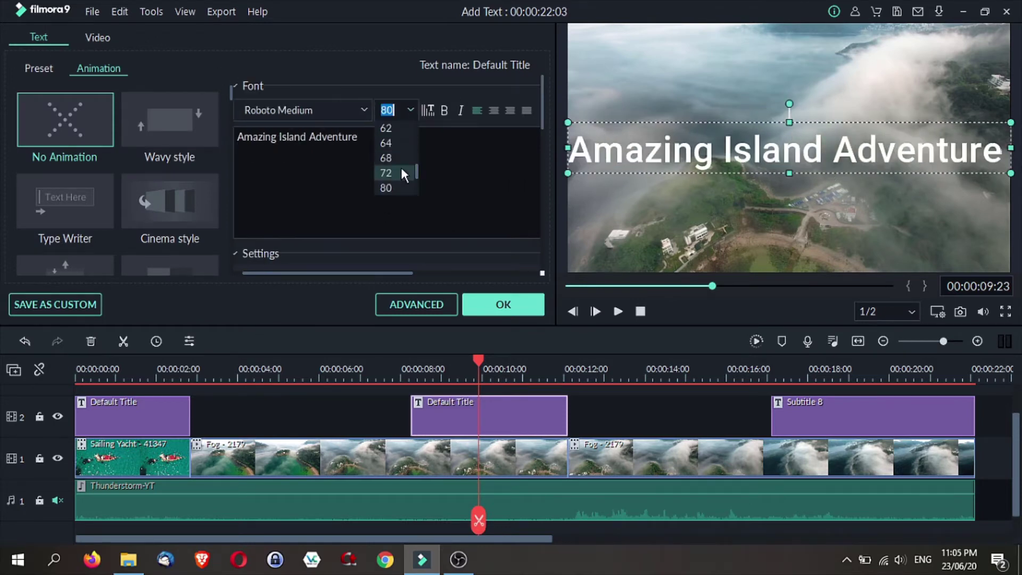
click(391, 158)
click(410, 109)
click(391, 144)
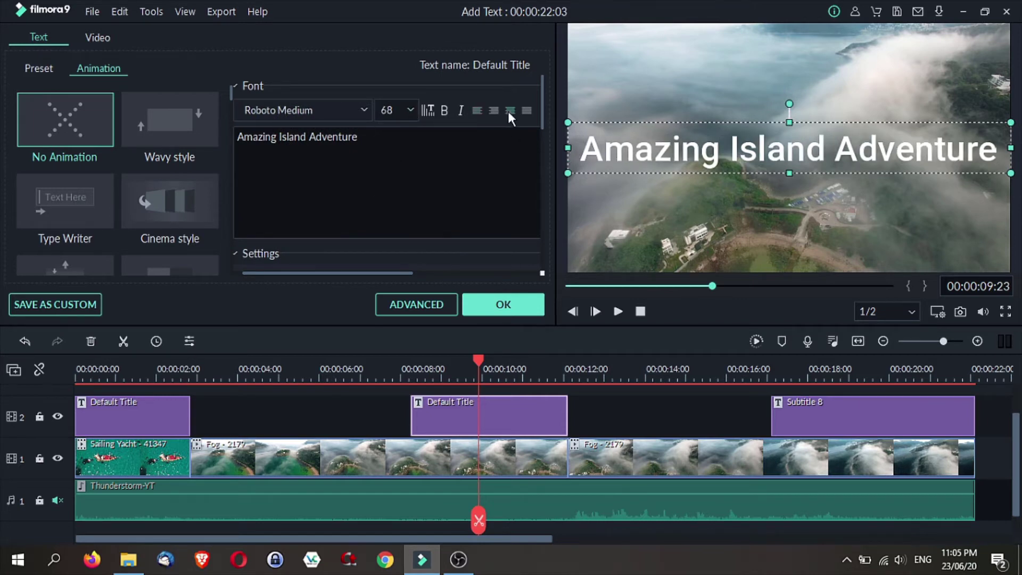
mouse_move(830, 151)
mouse_down()
mouse_move(858, 151)
mouse_move(830, 163)
mouse_move(830, 150)
mouse_up()
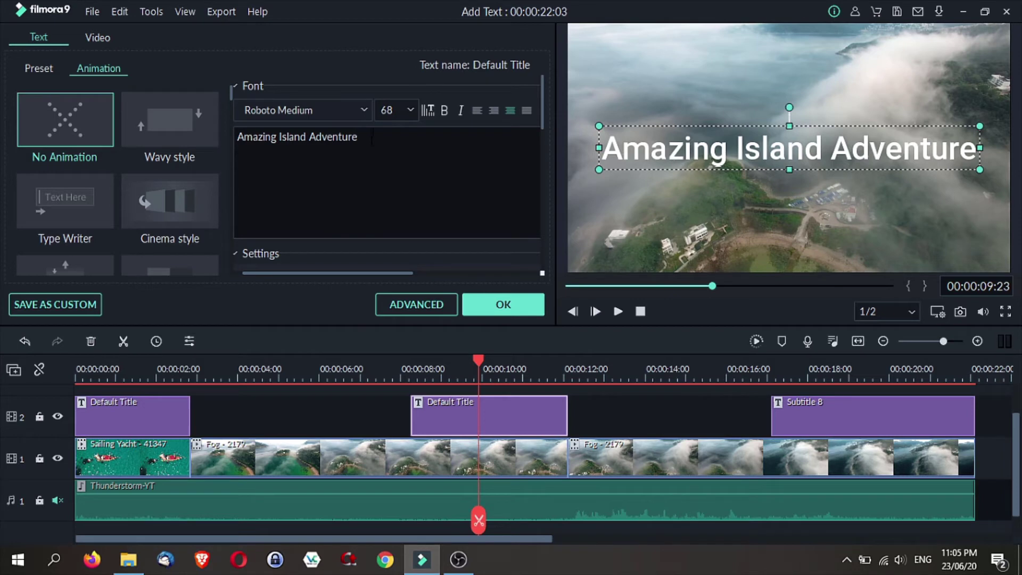
click(364, 109)
click(511, 256)
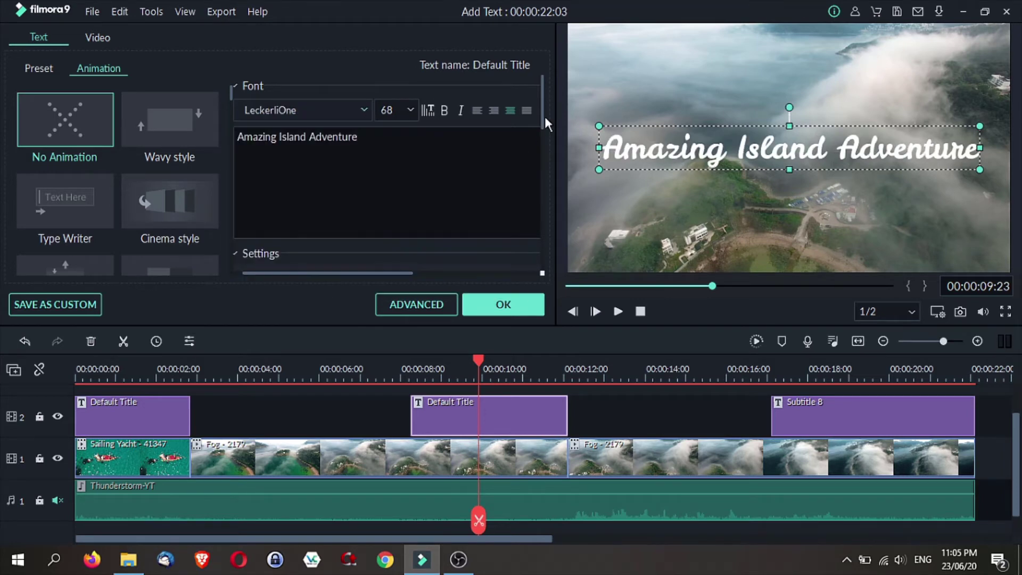
drag(544, 114, 542, 143)
click(375, 193)
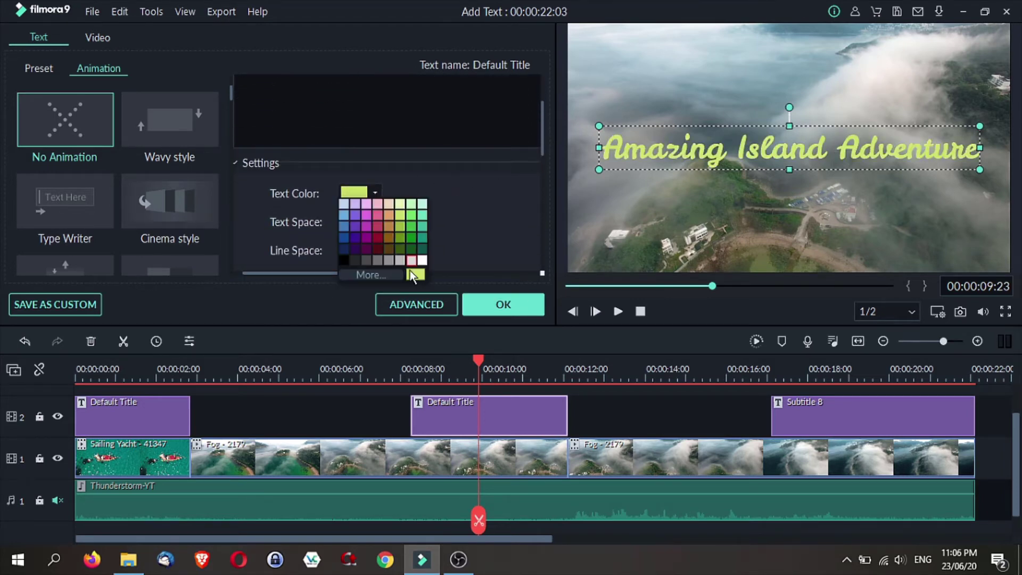
click(399, 214)
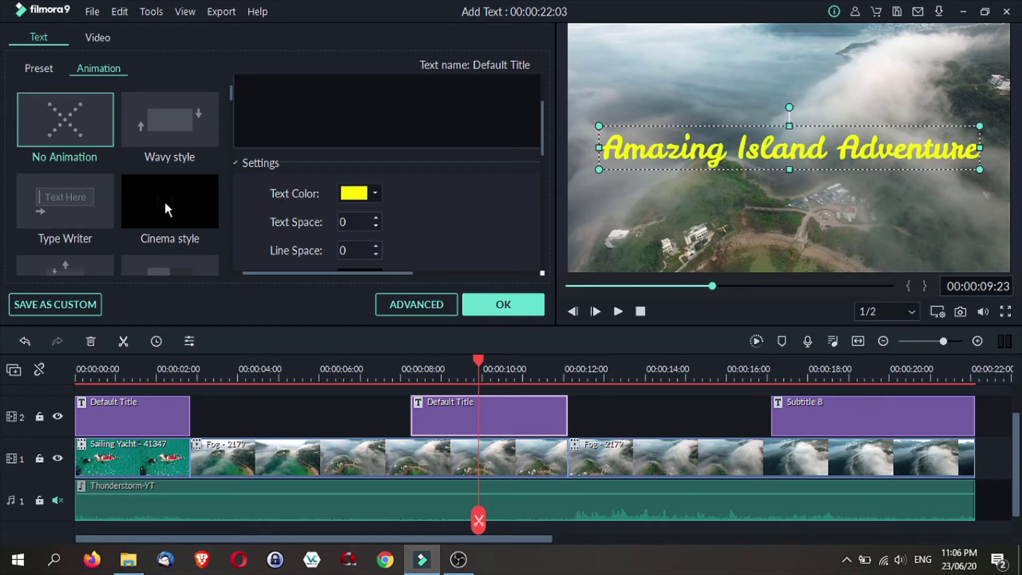
Apply the Type Writer animation, shorten its duration in the advanced editor, and replay it.
double_click(65, 206)
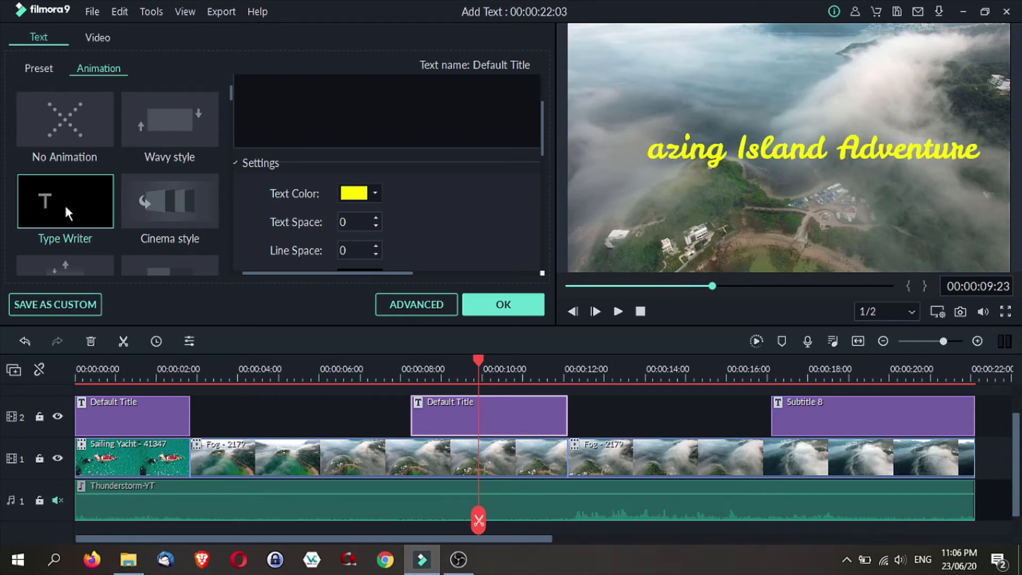
scroll(388, 213, down, 3)
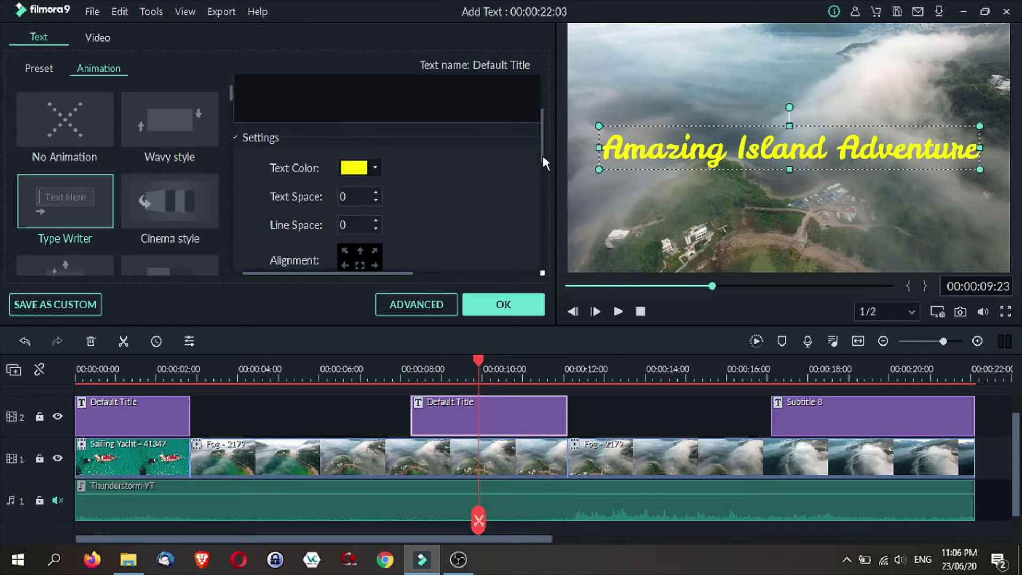
click(427, 308)
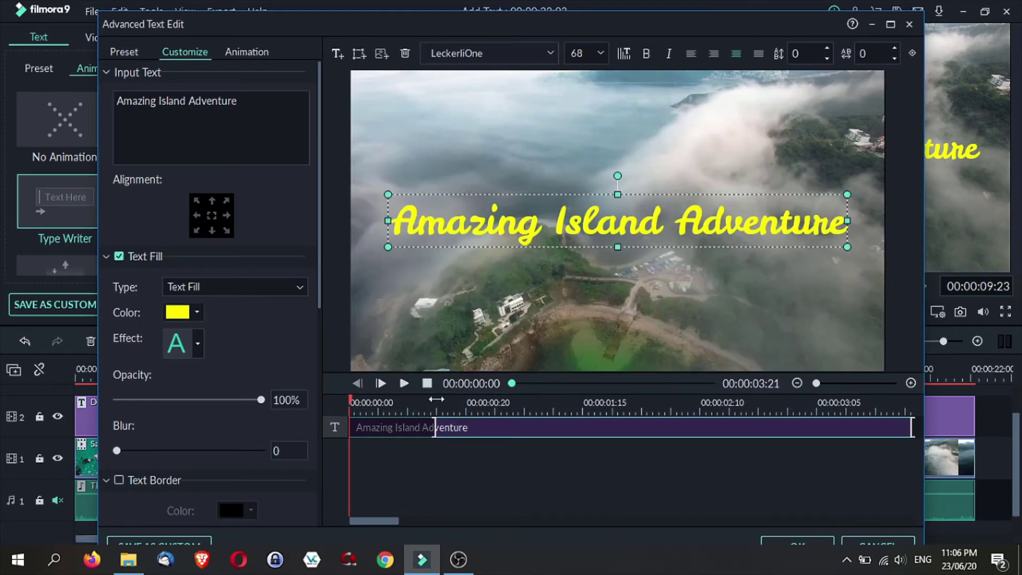
drag(435, 425, 491, 421)
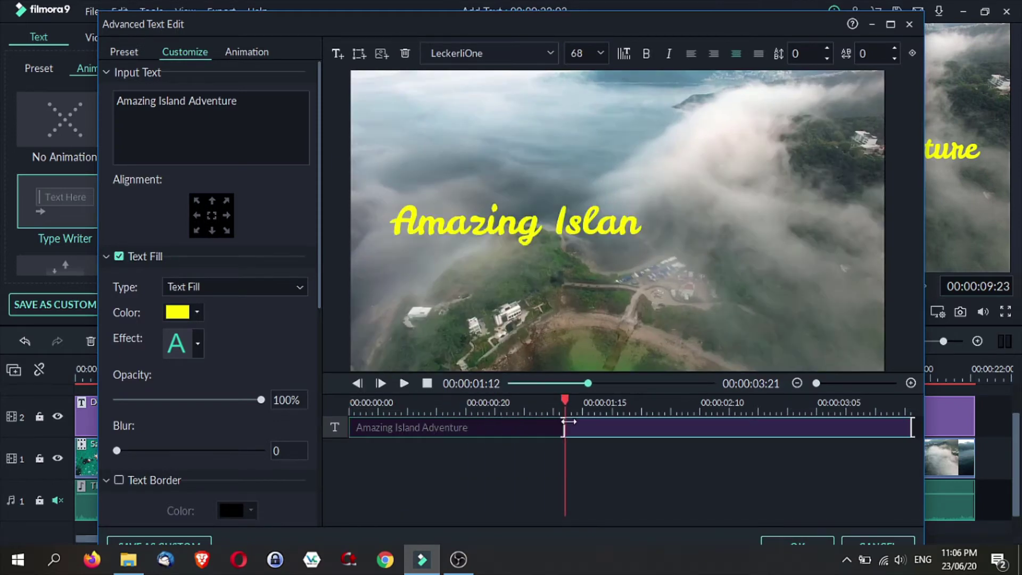
drag(568, 422, 581, 422)
click(403, 385)
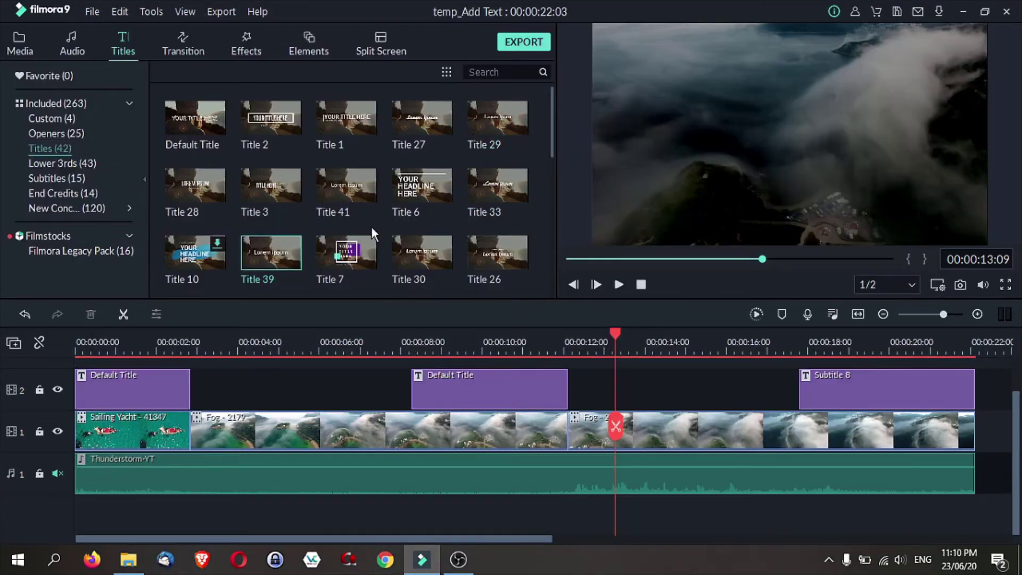
Add Title 39 to track 2 after the Default Title and preview it from about 12 s.
mouse_move(300, 264)
drag(286, 258, 581, 392)
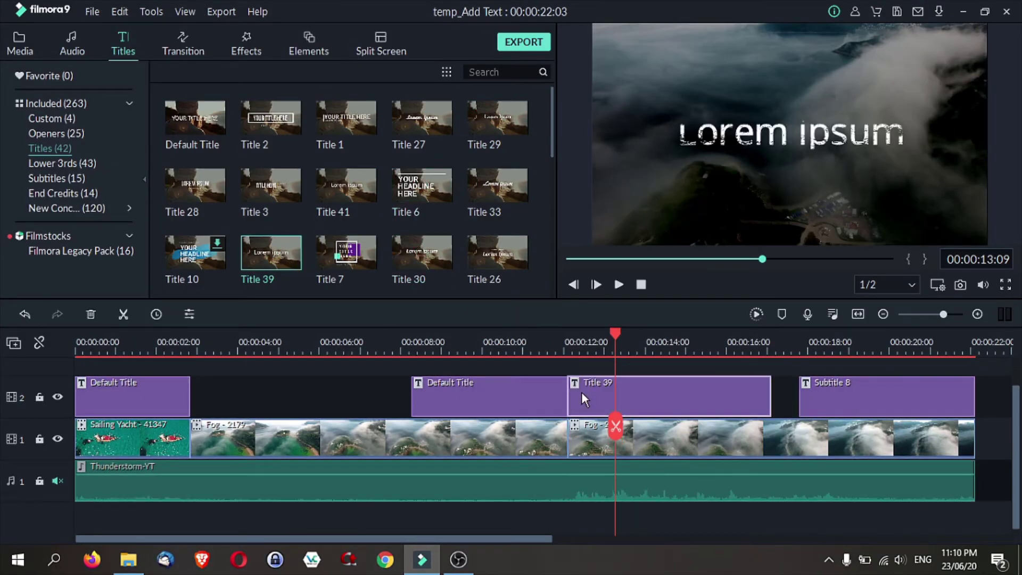
click(569, 343)
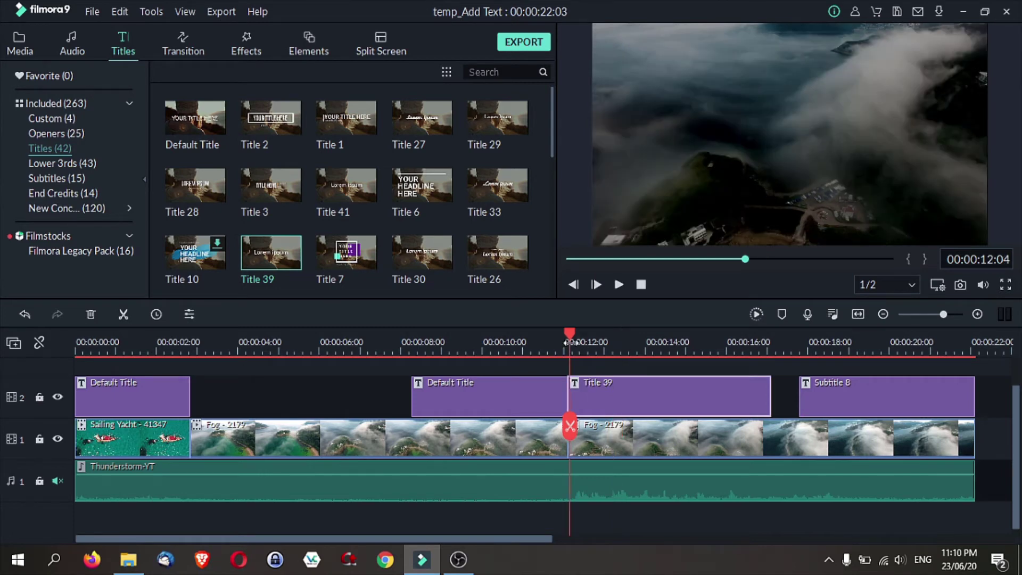
key(space)
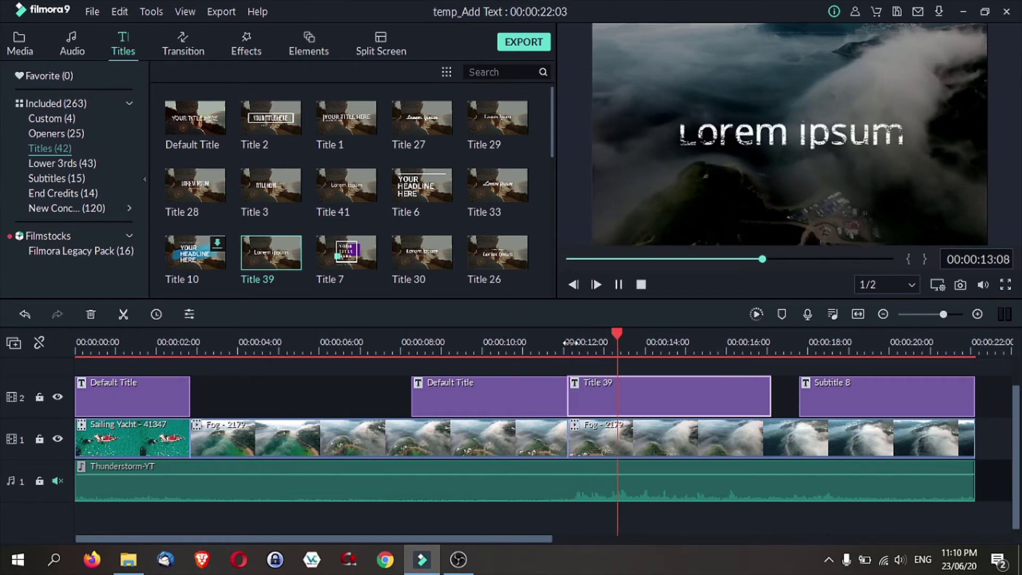
key(space)
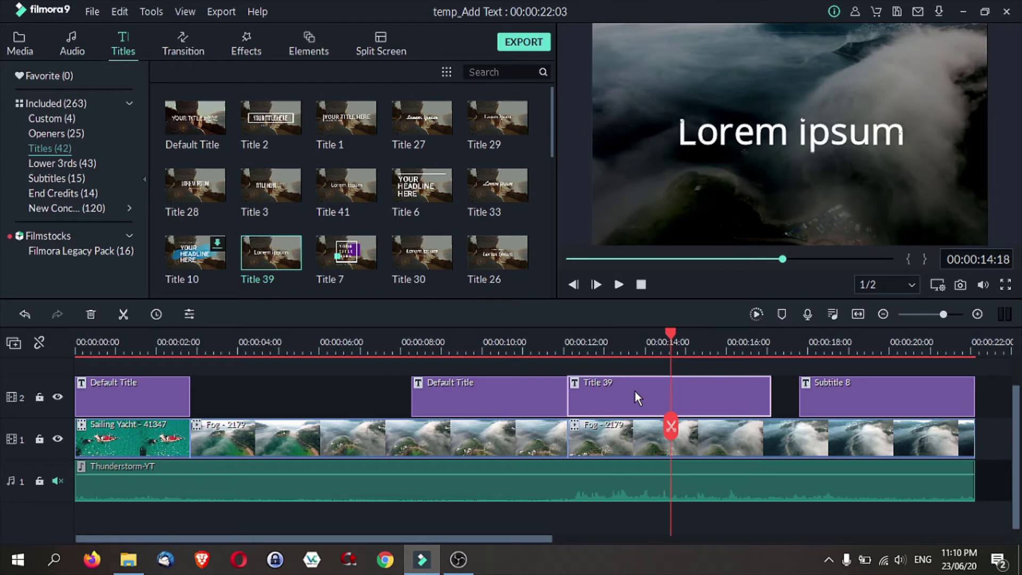
Replace the Lorem ipsum text with 'Island of Doom' and confirm with OK.
double_click(693, 140)
key(ctrl+a)
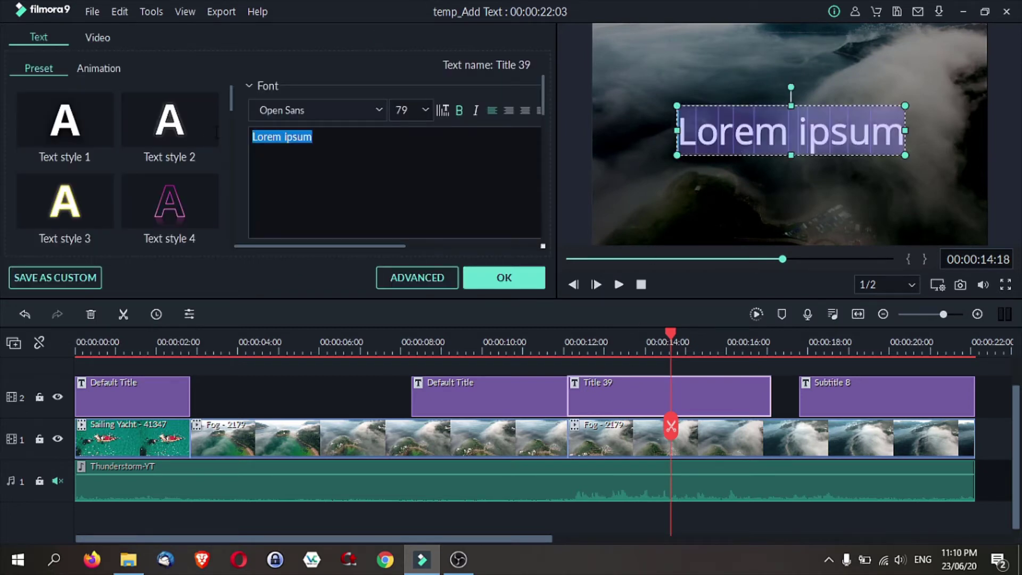
text(Island of Doom)
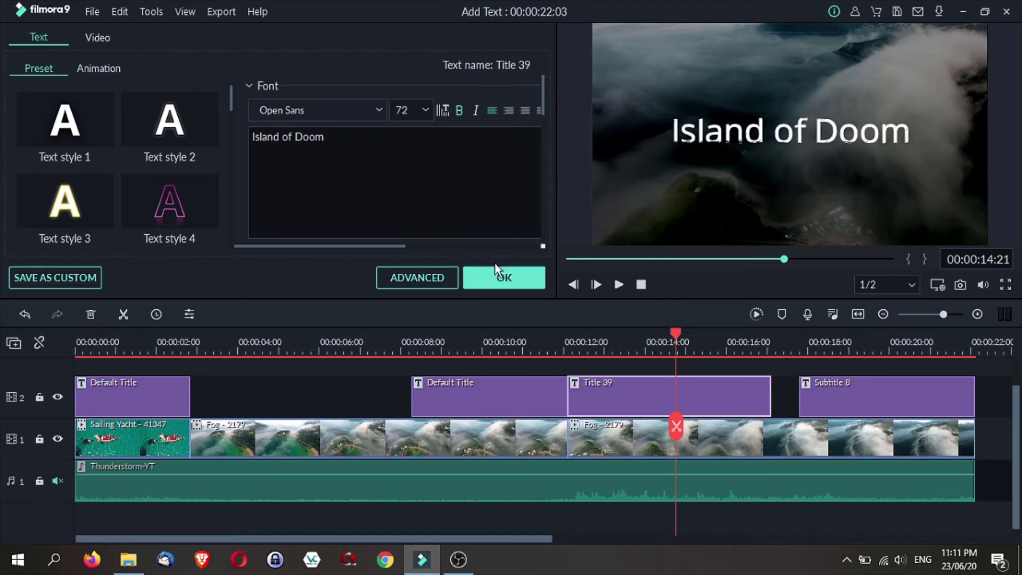
click(503, 280)
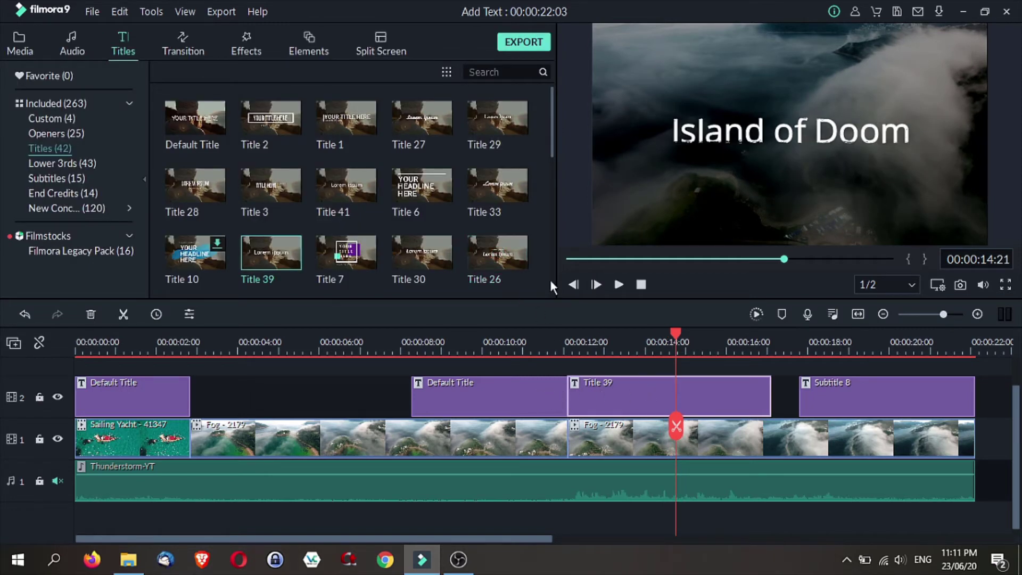
Insert the Erase transition between the Default Title and Title 39 and preview it from about 10 s.
click(188, 38)
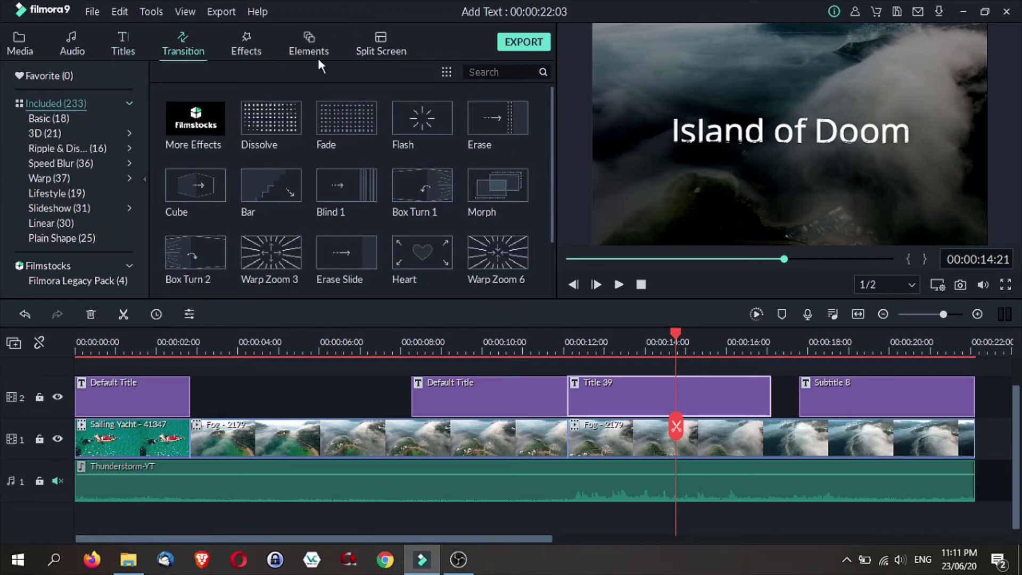
mouse_move(511, 119)
mouse_down()
mouse_move(506, 151)
mouse_move(535, 385)
mouse_move(559, 399)
mouse_up()
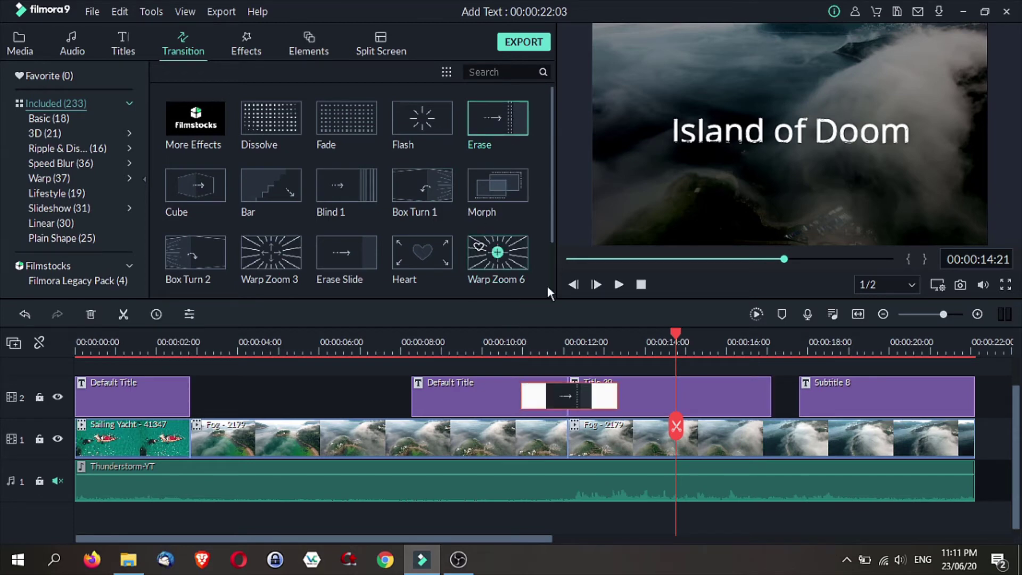
click(487, 348)
key(space)
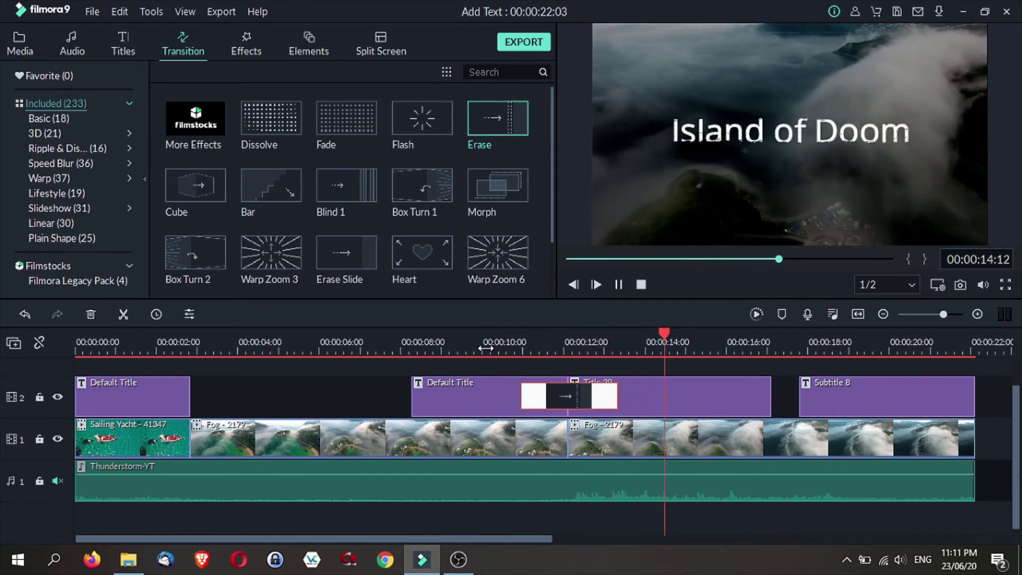
key(space)
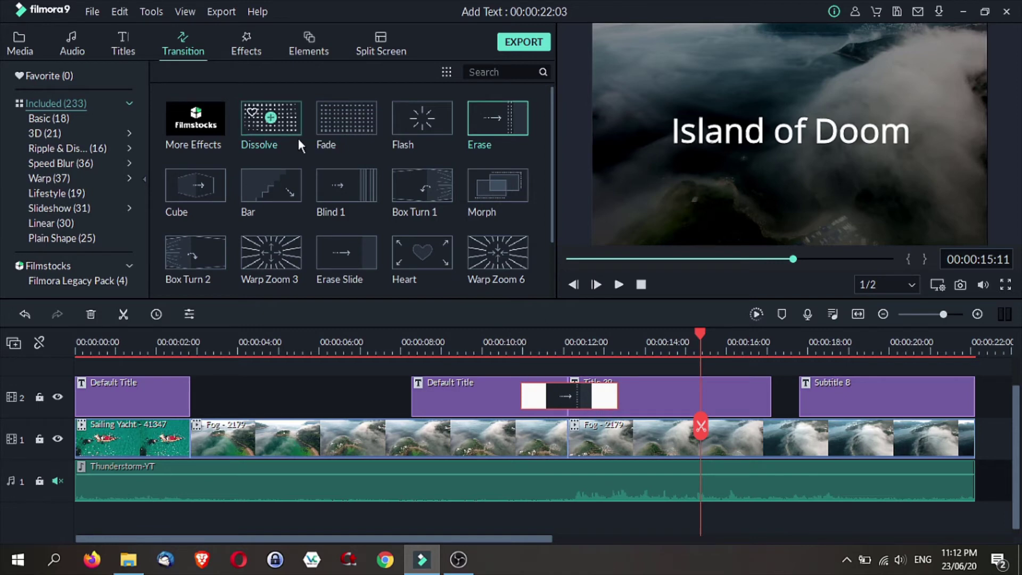
Replace the title transition with Dissolve and play it back.
drag(290, 127, 565, 405)
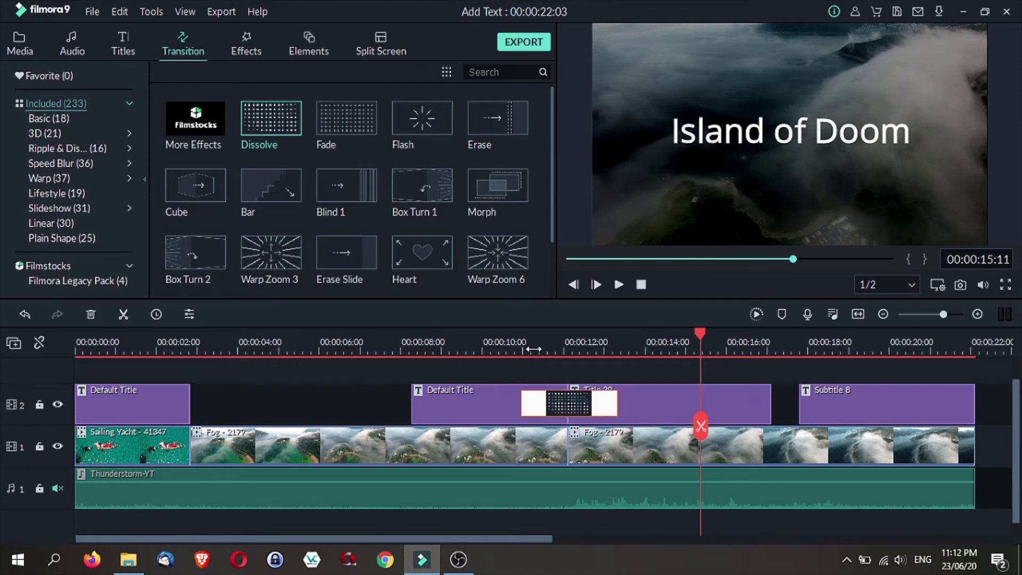
click(514, 349)
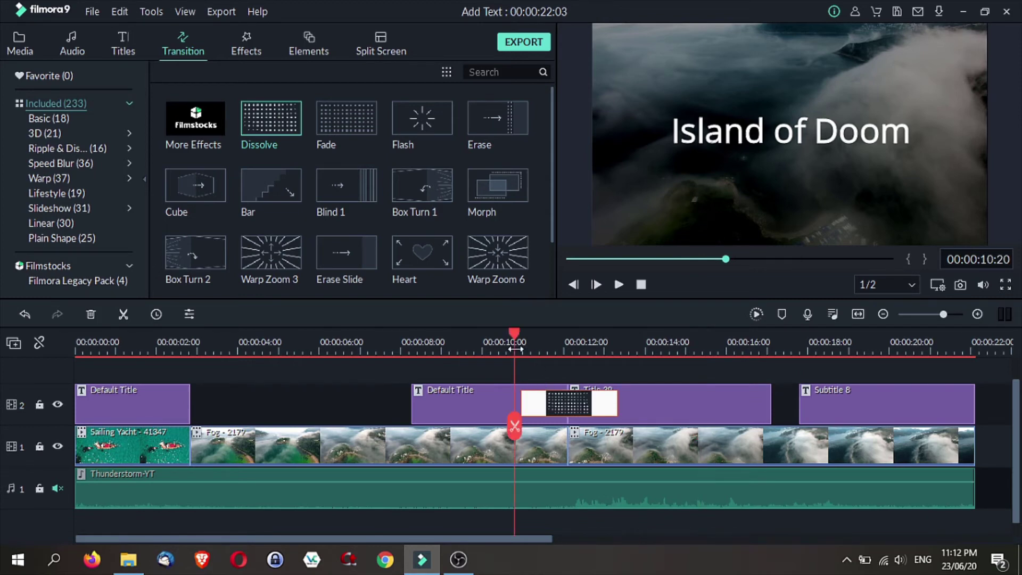
key(space)
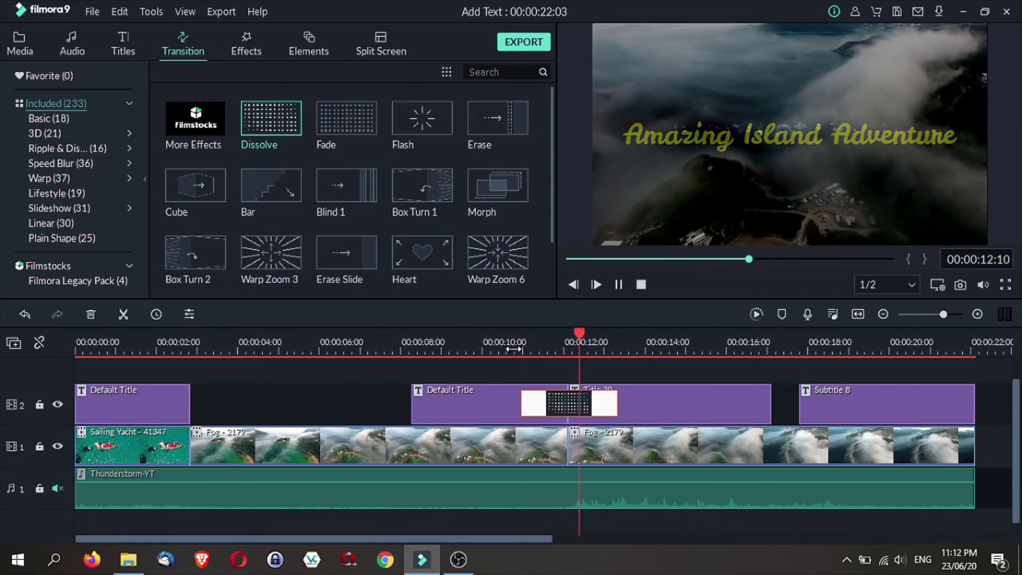
key(space)
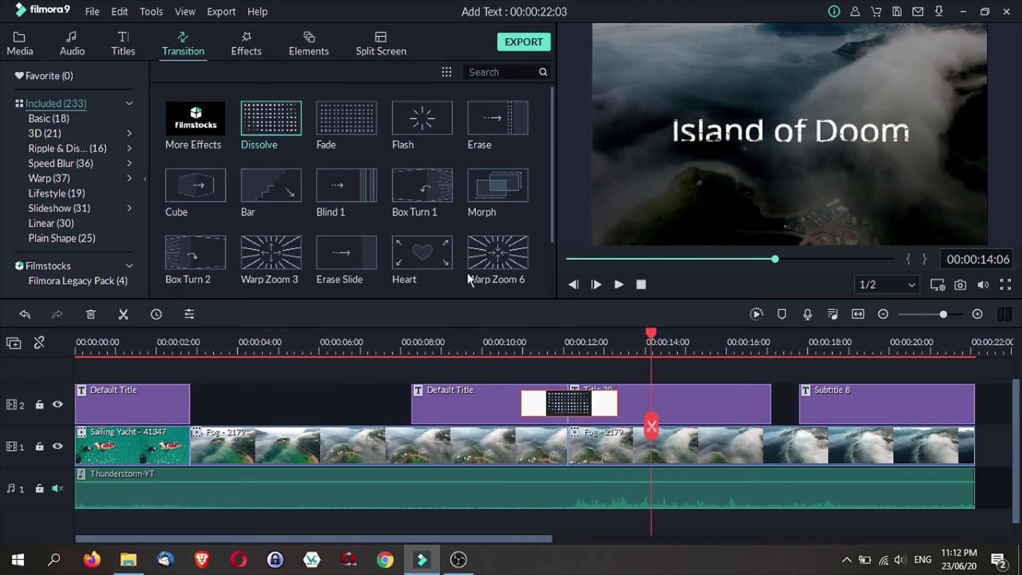
Replace the title transition with Fade and replay it twice from about 10 s.
drag(367, 126, 573, 407)
click(508, 346)
key(space)
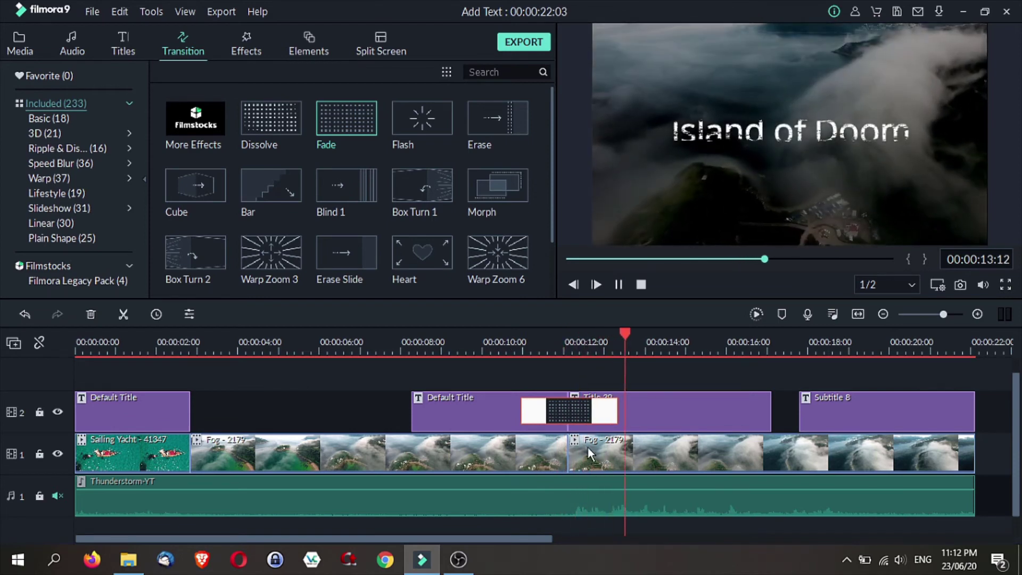
key(space)
click(507, 345)
key(space)
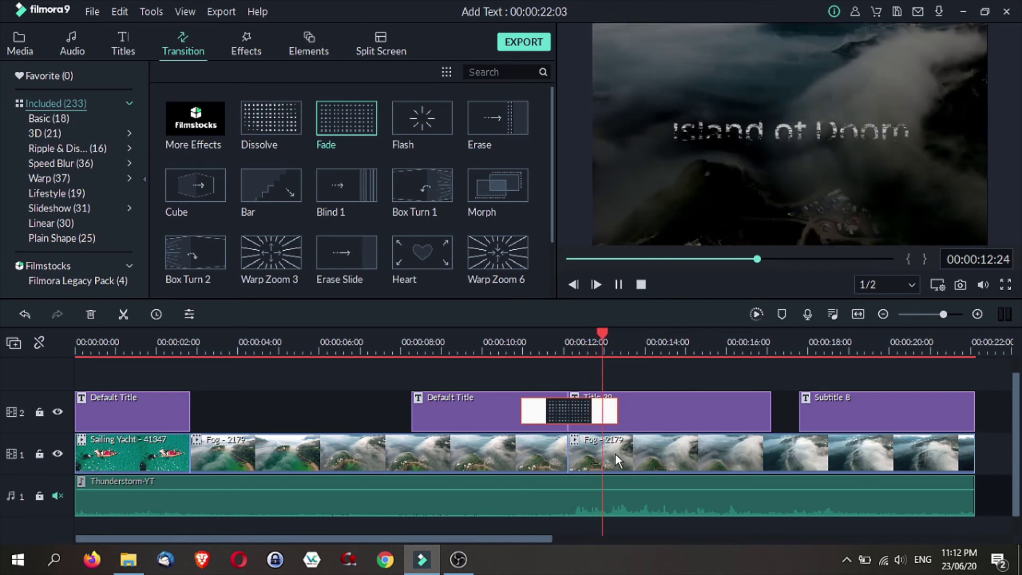
key(space)
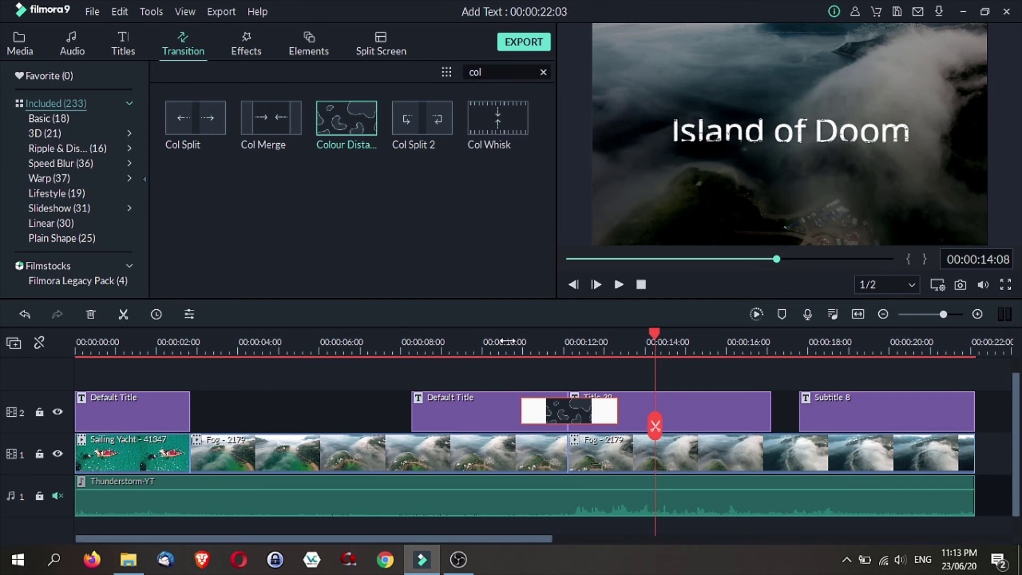
click(72, 192)
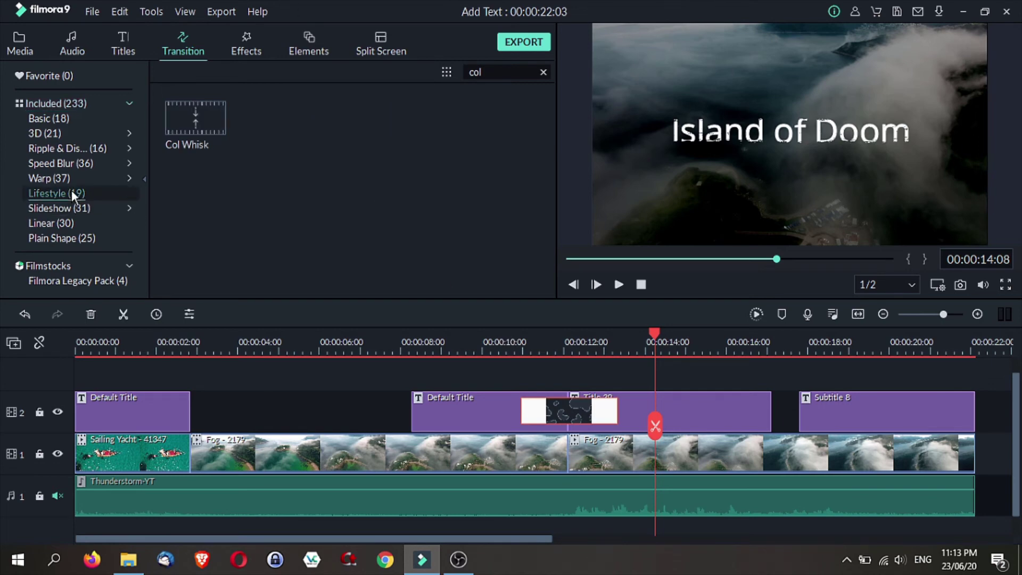
Clear the transition search and close the Default Title editor without changes.
click(544, 72)
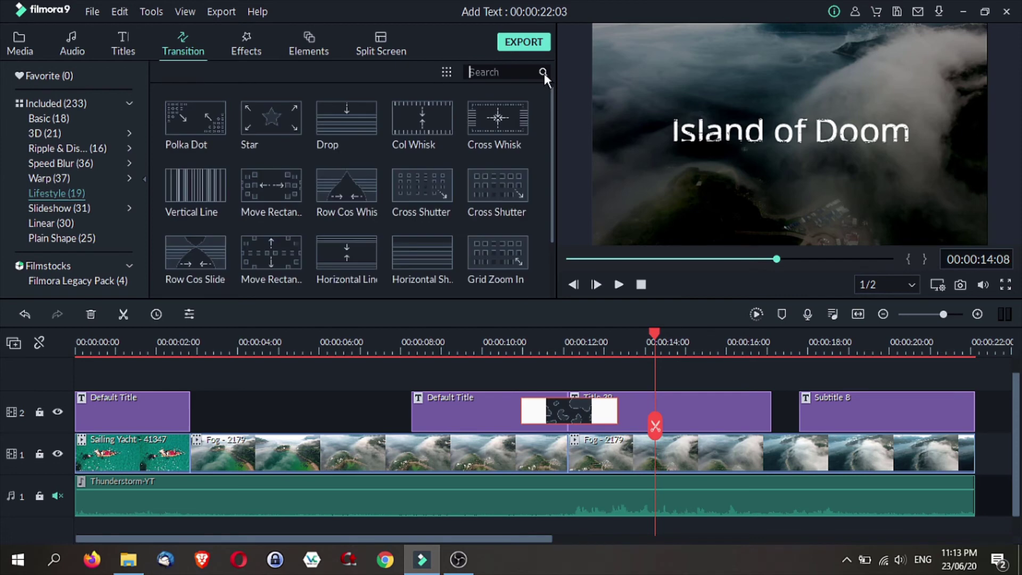
double_click(486, 411)
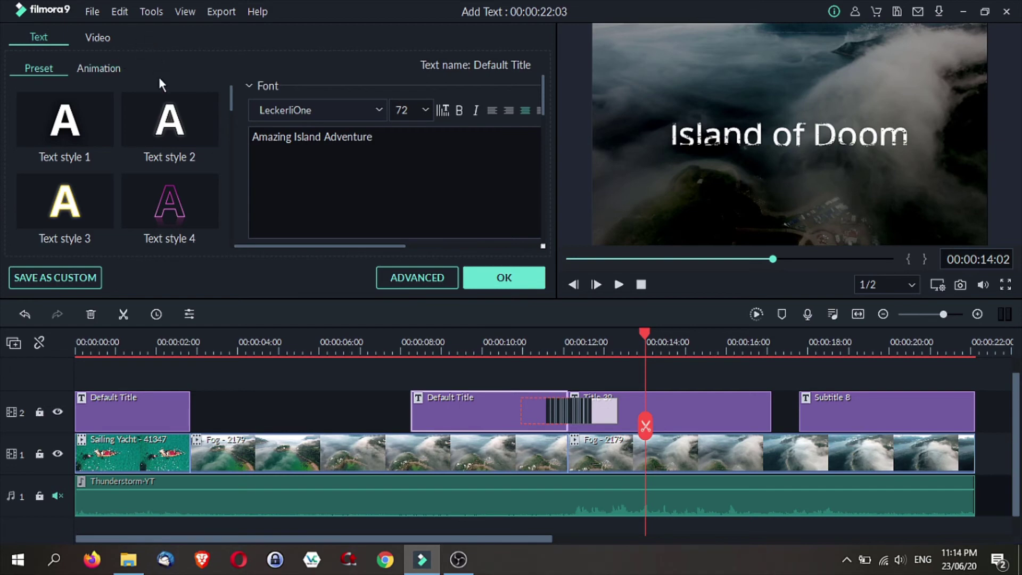
click(491, 282)
Place the Morph transition between the two Fog clips and play it back from about 10 s.
click(491, 354)
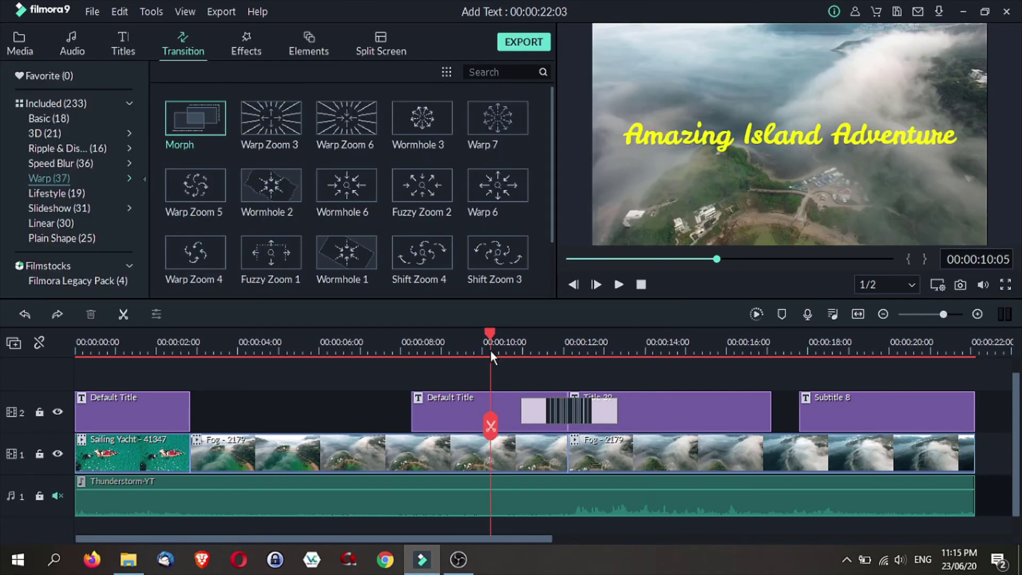
drag(214, 127, 527, 443)
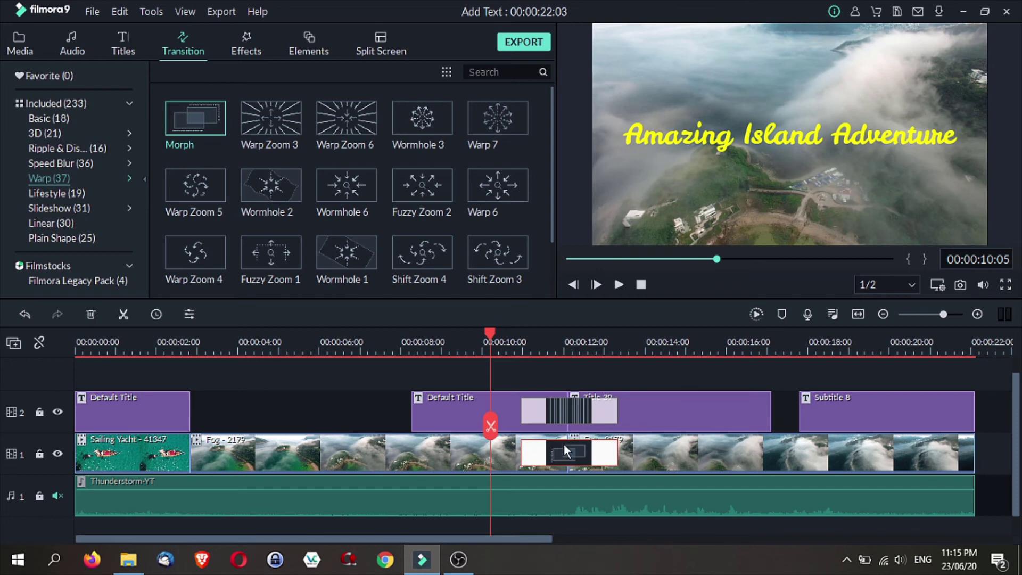
key(space)
click(502, 350)
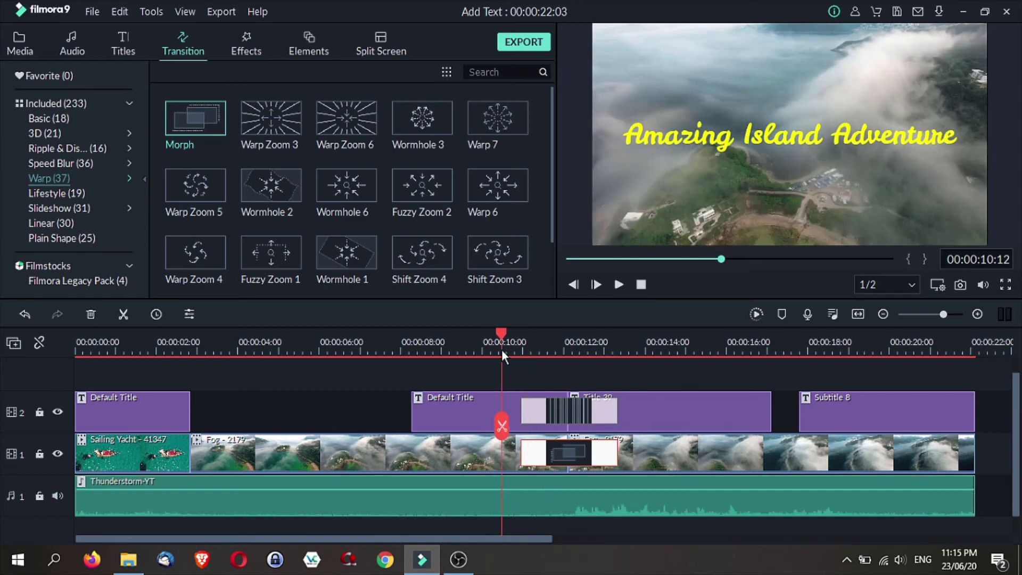
key(space)
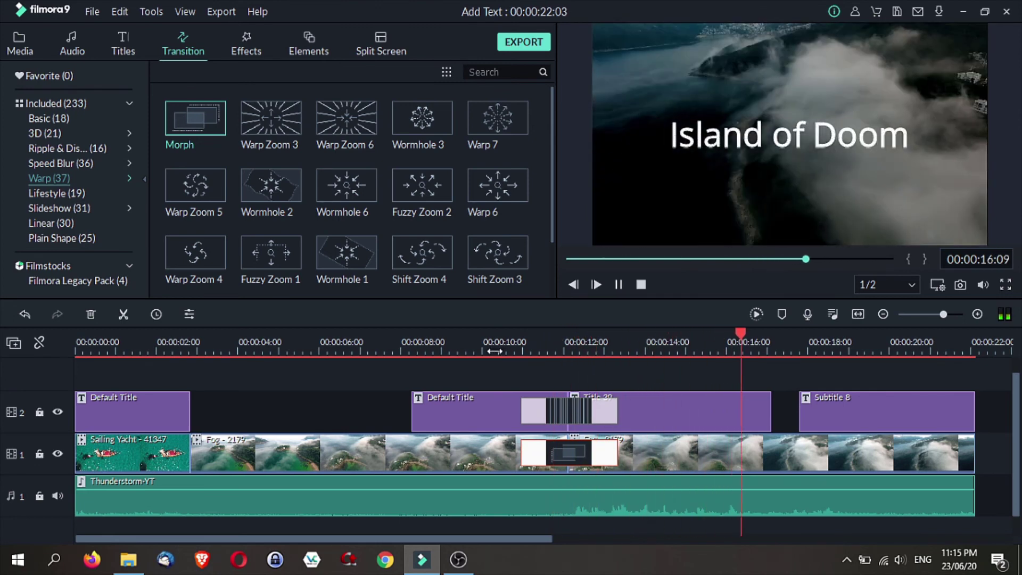
key(space)
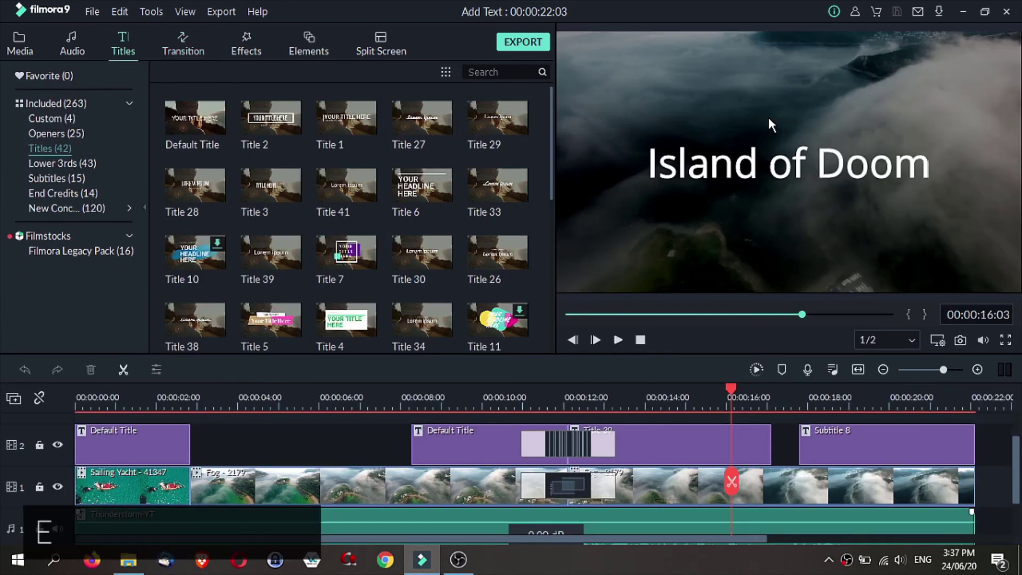
Heart Title 39's thumbnail and open Favorite (1), which lists only Title 39.
mouse_move(265, 254)
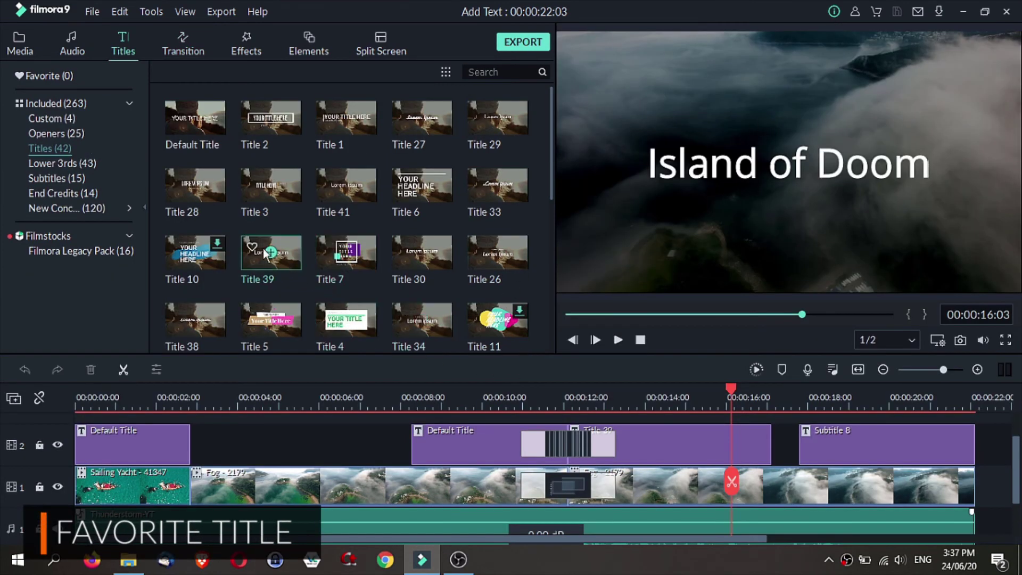
click(252, 247)
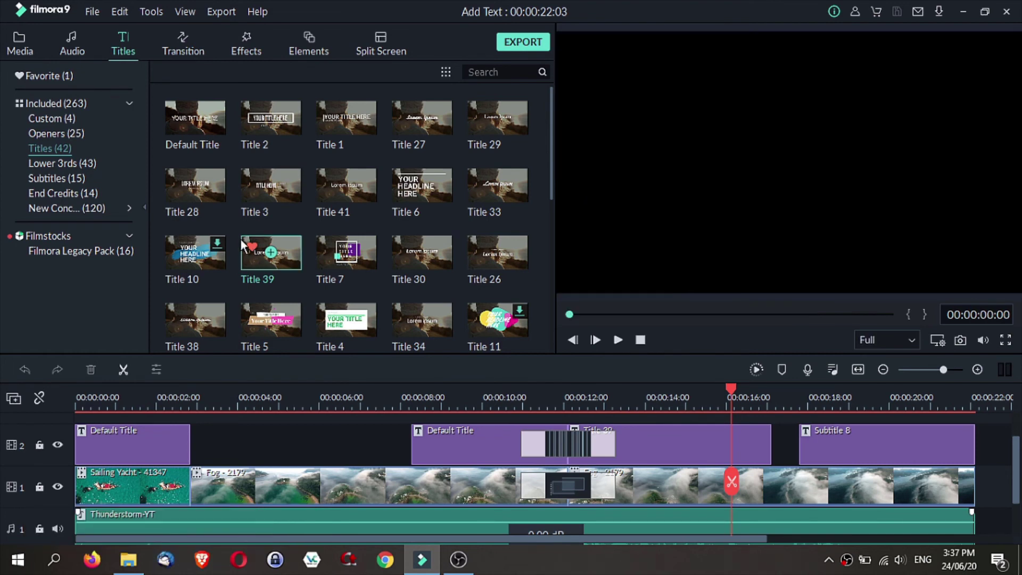
click(53, 77)
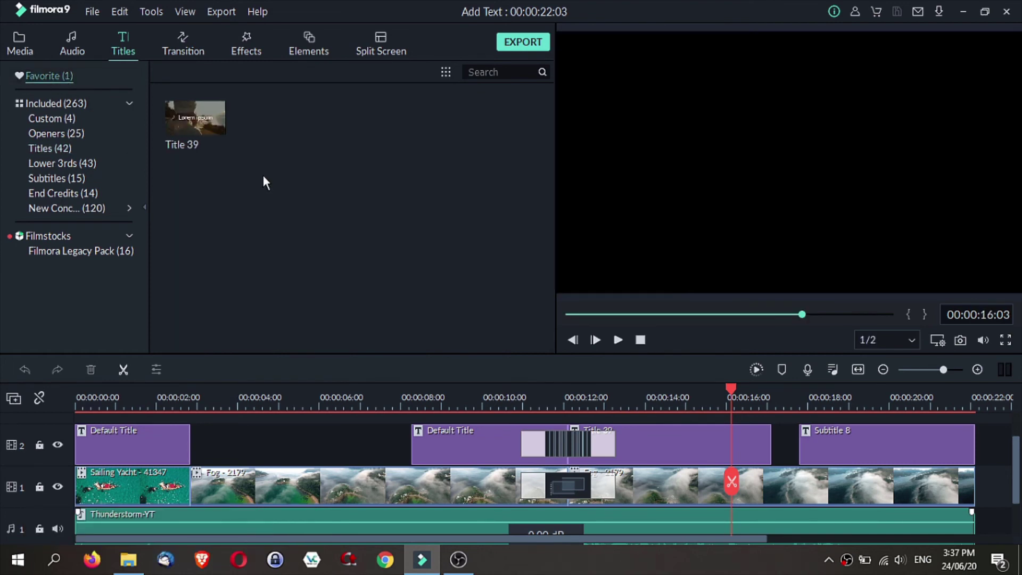